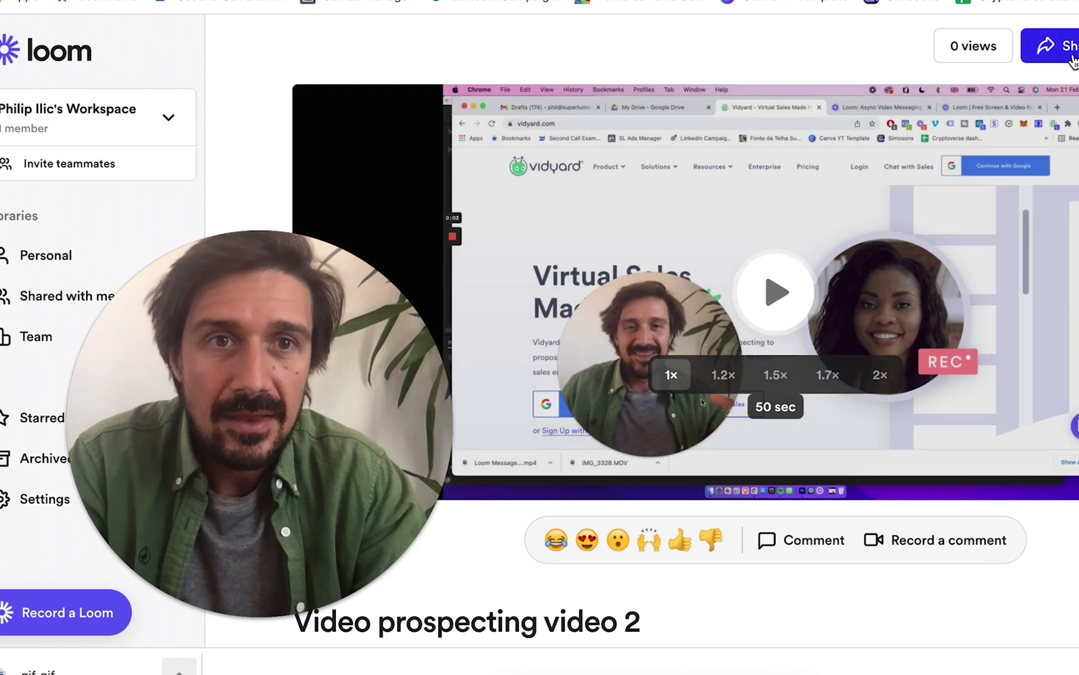
Step: Copy the GIF thumbnail of Video prospecting video 2 from Loom's Embed sharing options
{"action": "left_click", "coordinate": [1073, 59]}
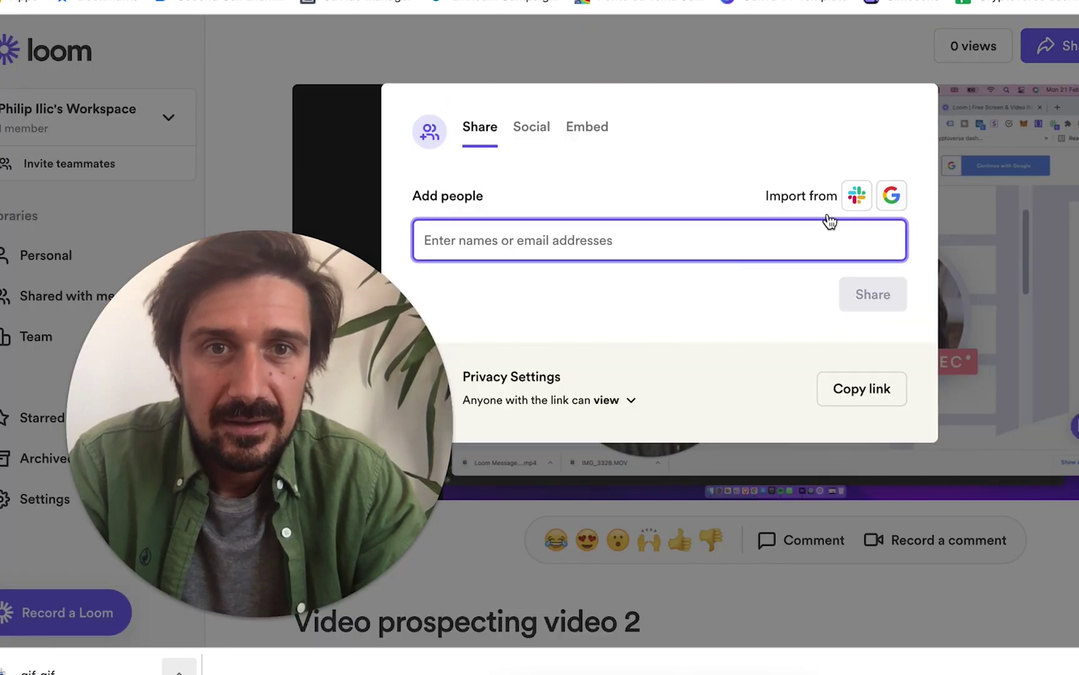
{"action": "left_click", "coordinate": [598, 132]}
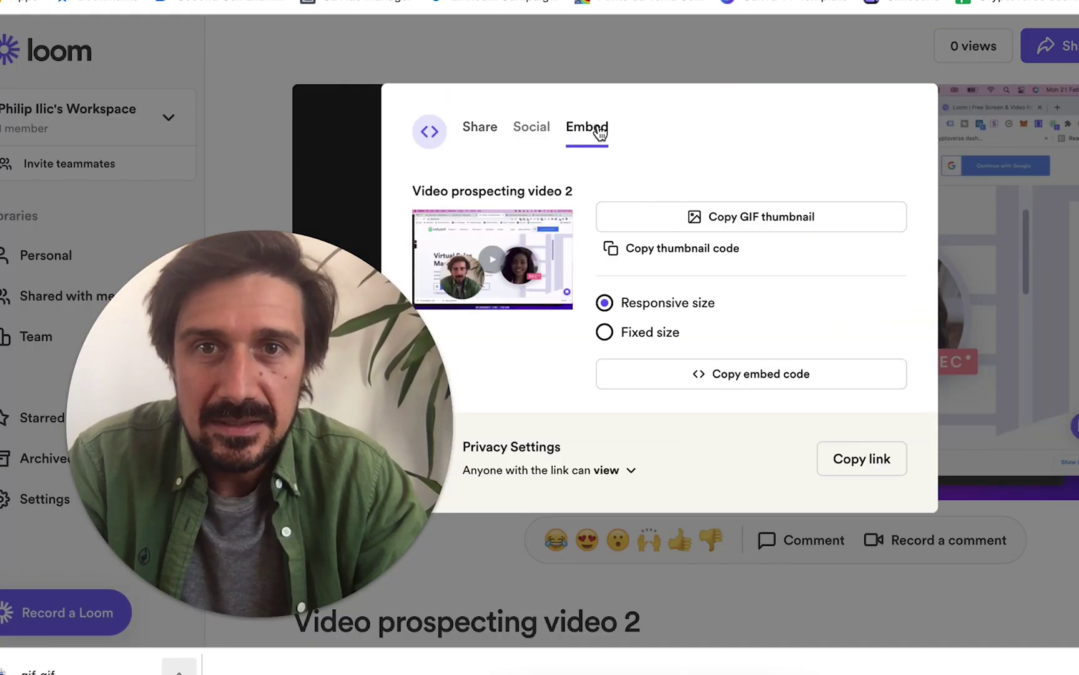
{"action": "left_click", "coordinate": [716, 218]}
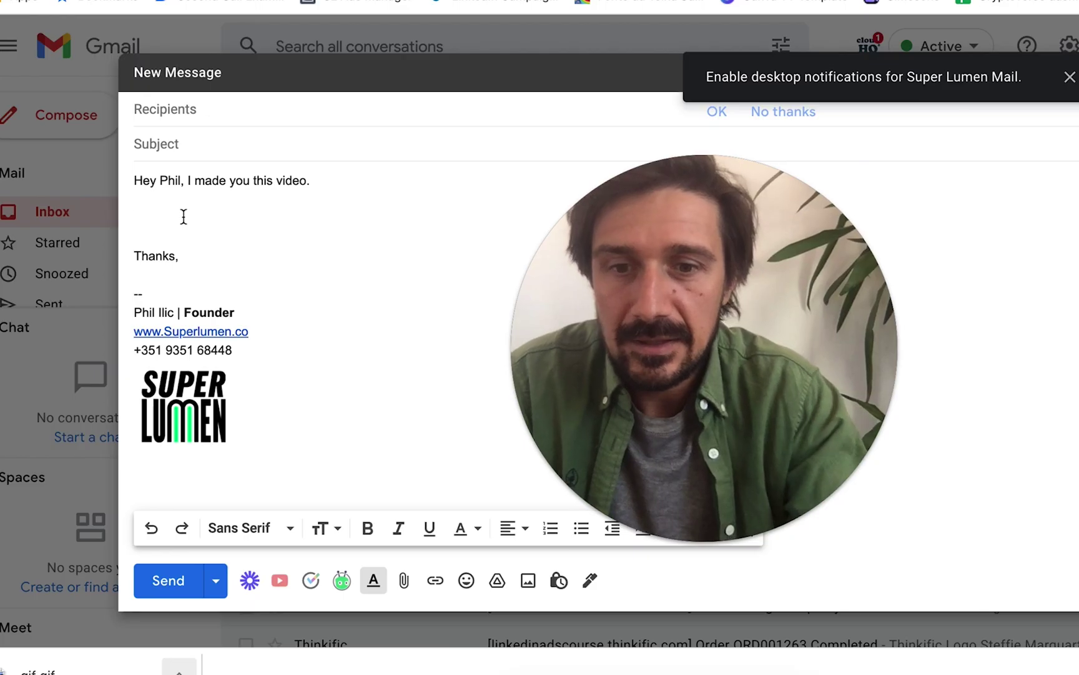
Step: Paste the Loom GIF thumbnail into the draft and retype its link text as 'VIDEO FOR JOHN'
{"action": "key", "text": "super+v"}
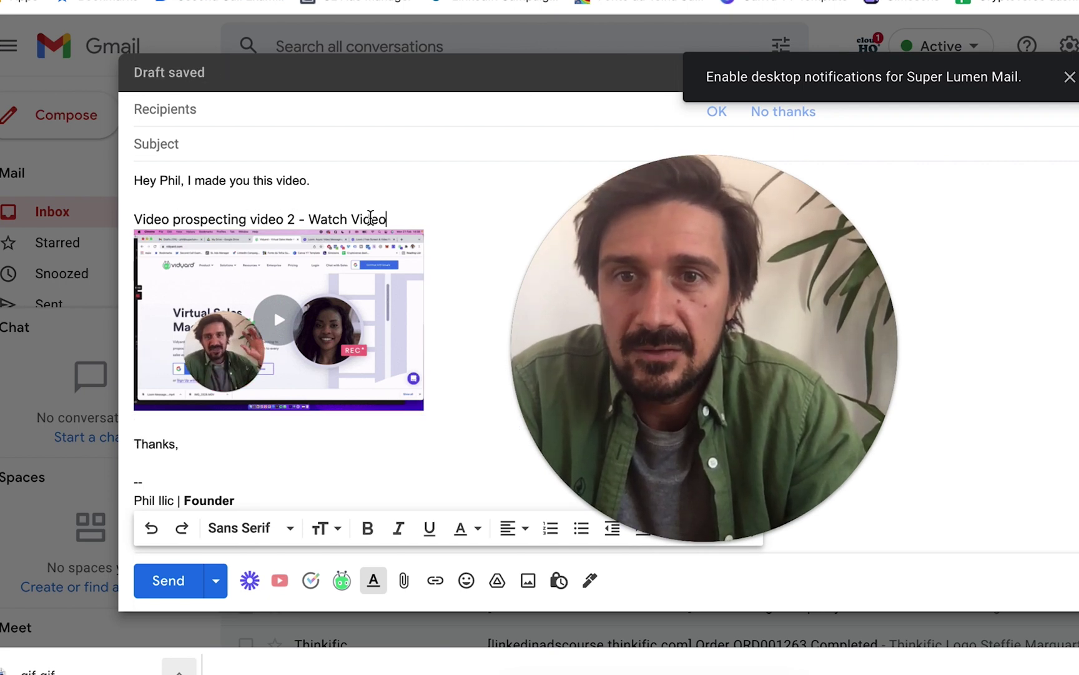
{"action": "left_click_drag", "start_coordinate": [386, 218], "coordinate": [125, 220]}
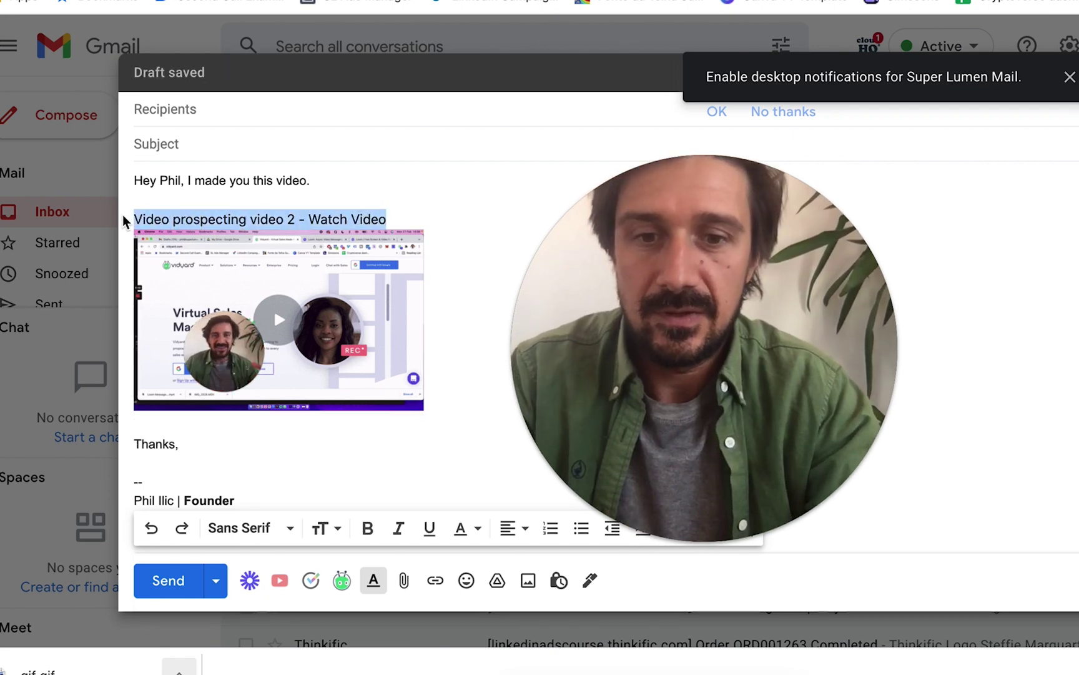
{"action": "type", "text": "VIDEO FOR JOH"}
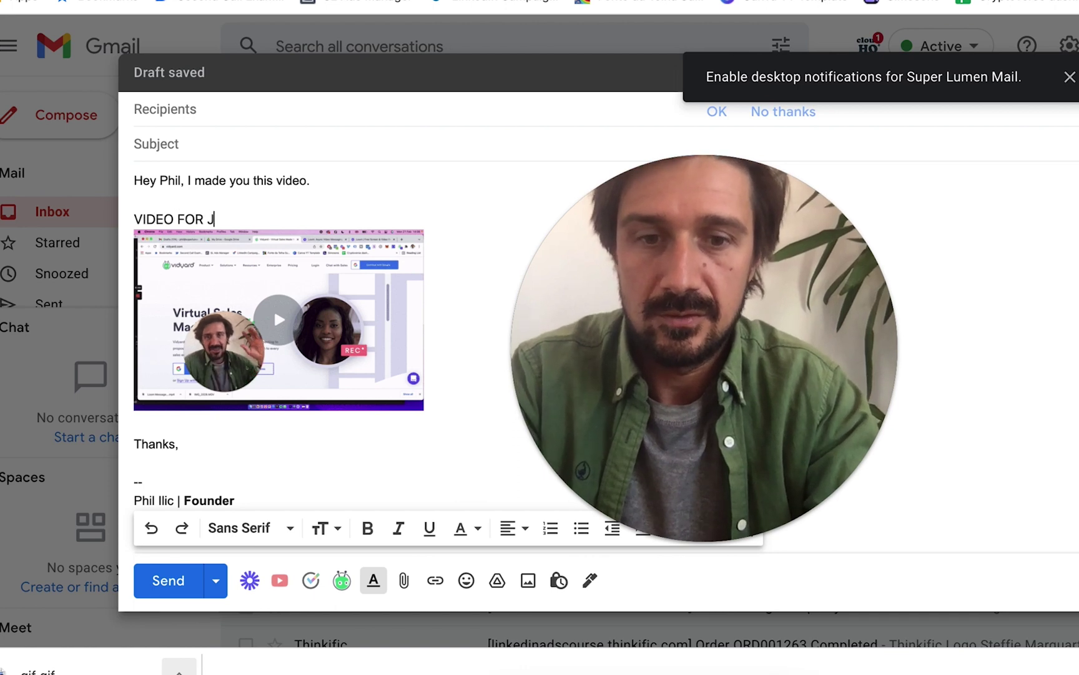
{"action": "type", "text": "N"}
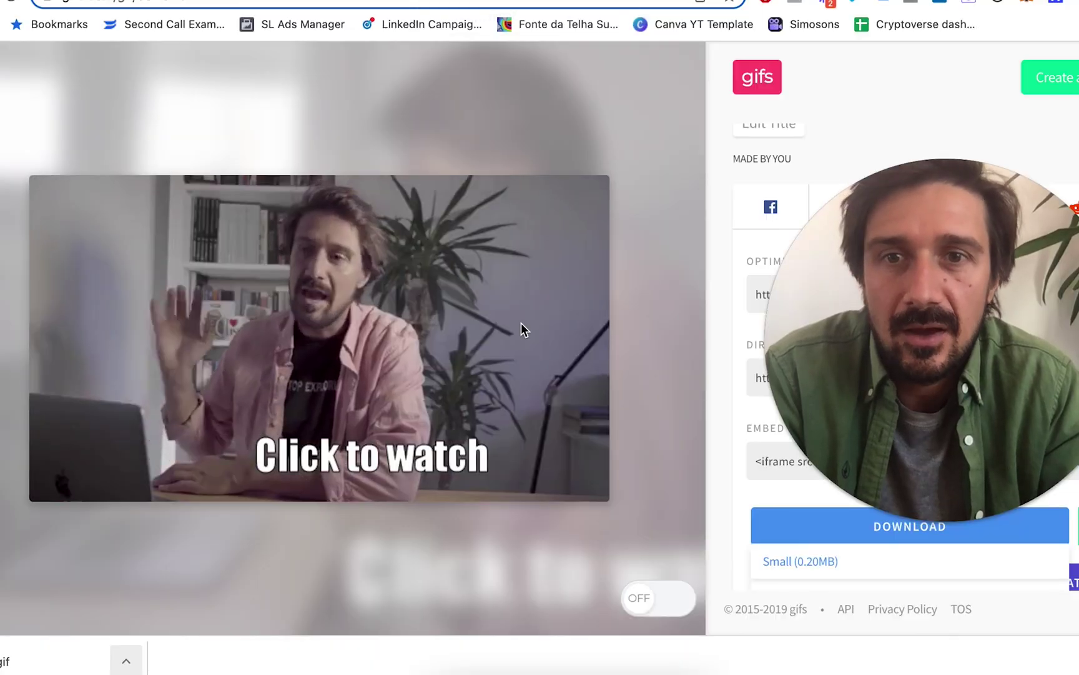
Step: Copy the YouTube video's web address into a new browser tab
{"action": "mouse_move", "coordinate": [405, 188]}
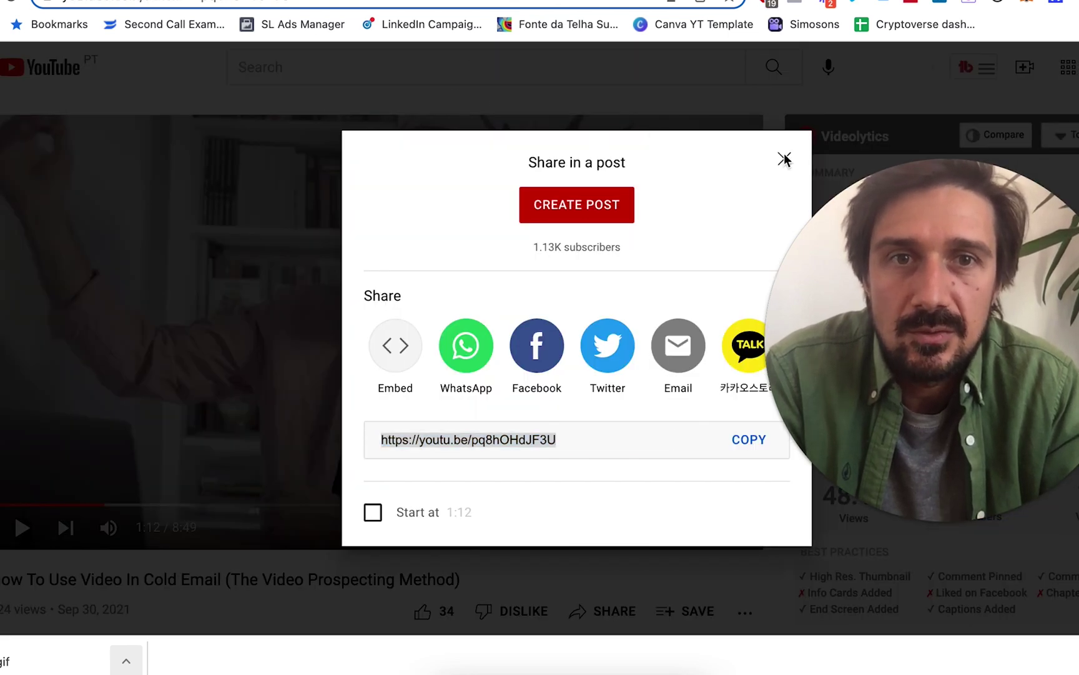
{"action": "key", "text": "super+l"}
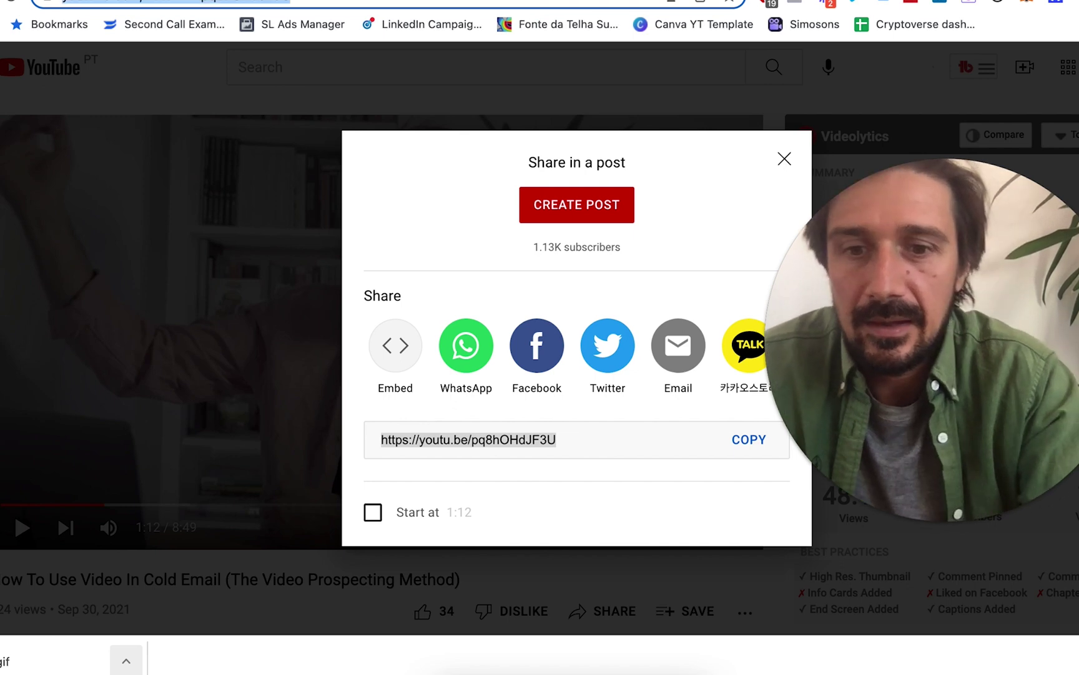
{"action": "key", "text": "super+c"}
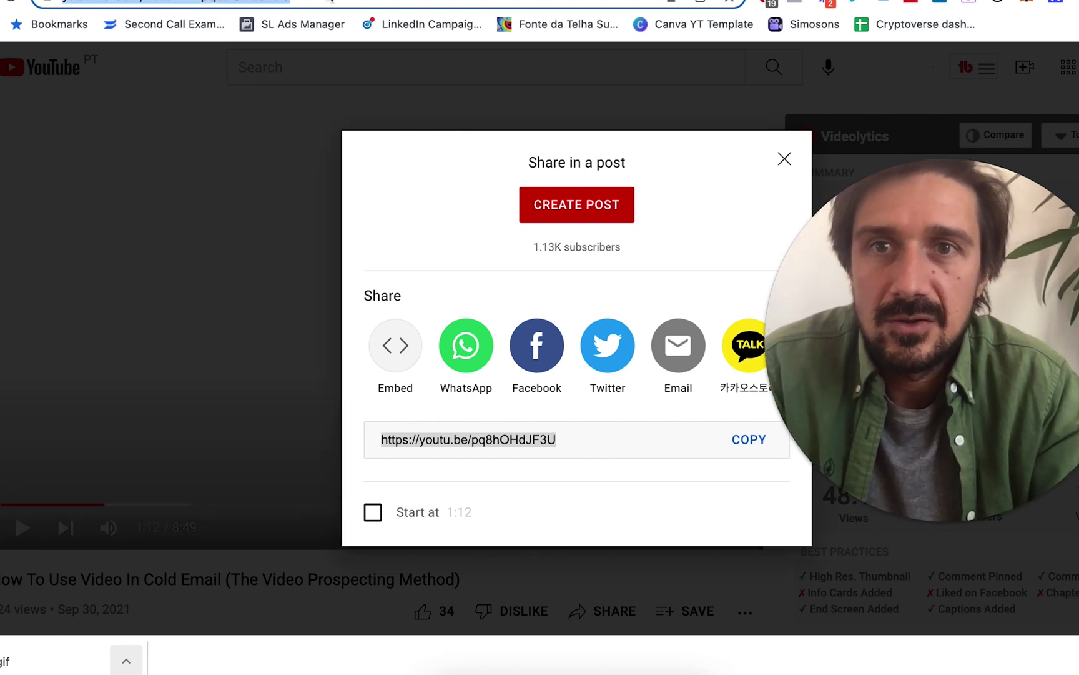
{"action": "key", "text": "super+t"}
{"action": "key", "text": "super+v"}
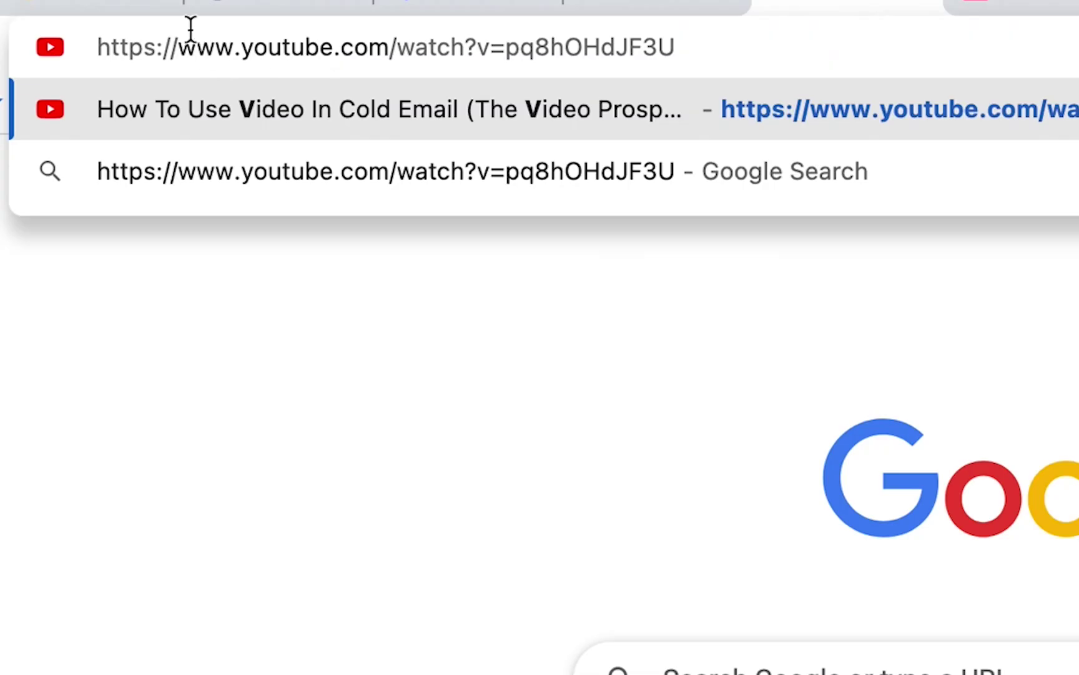
{"action": "left_click", "coordinate": [244, 47]}
{"action": "type", "text": "gif"}
{"action": "key", "text": "Return"}
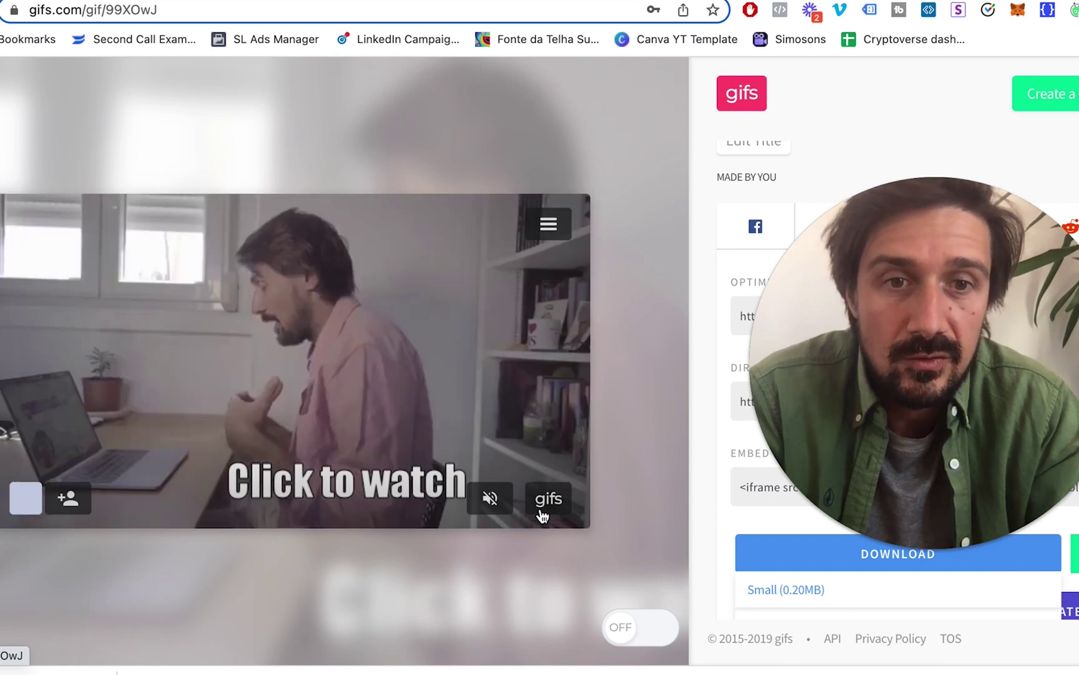
{"action": "left_click", "coordinate": [600, 2]}
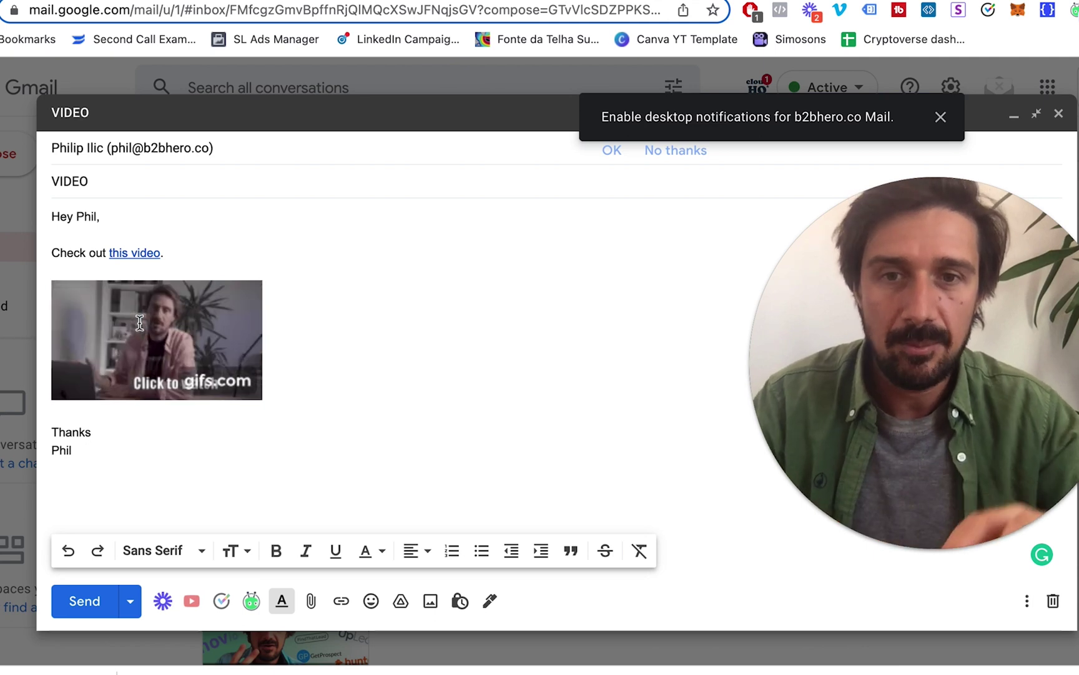
{"action": "left_click", "coordinate": [341, 601]}
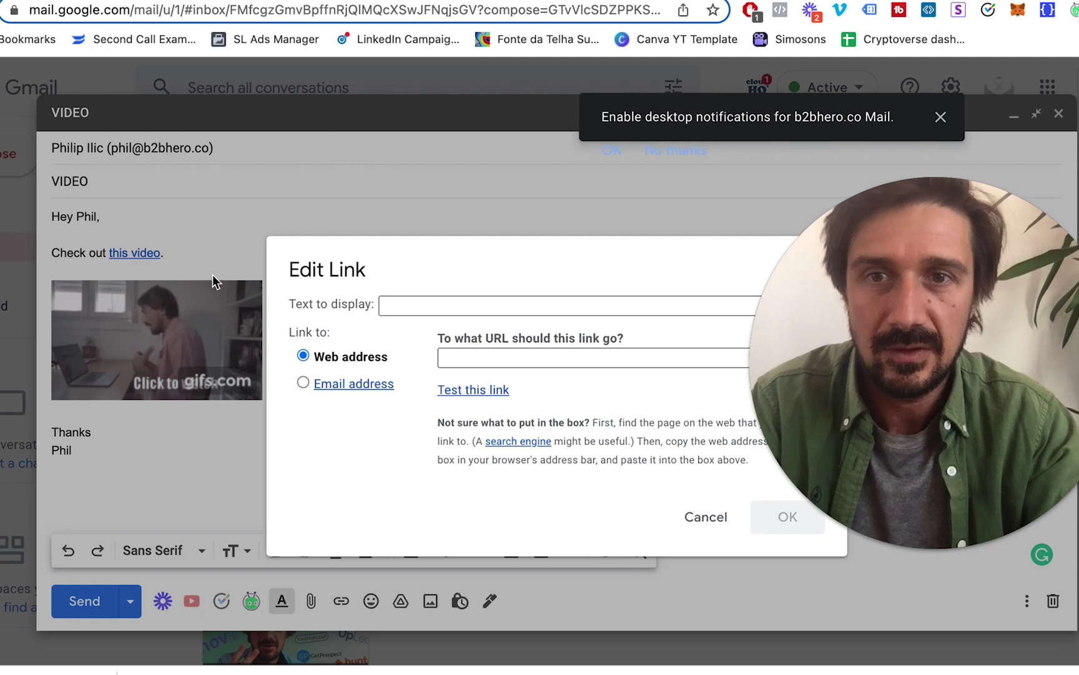
{"action": "key", "text": "Escape"}
{"action": "left_click", "coordinate": [202, 351]}
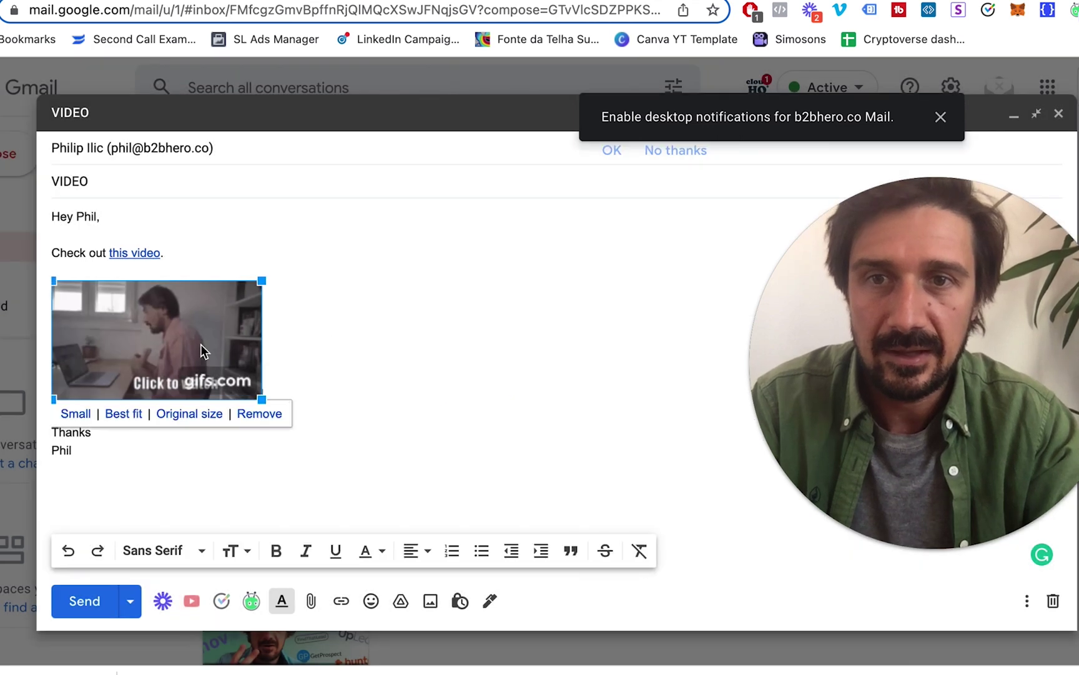
{"action": "left_click", "coordinate": [342, 602]}
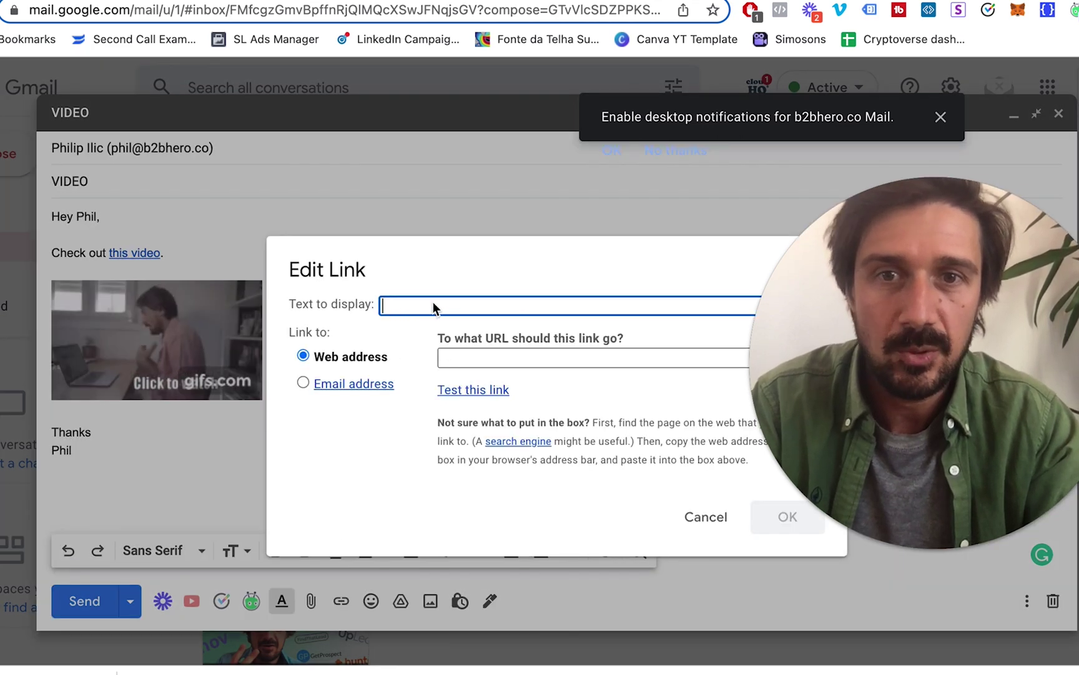
{"action": "left_click", "coordinate": [461, 358]}
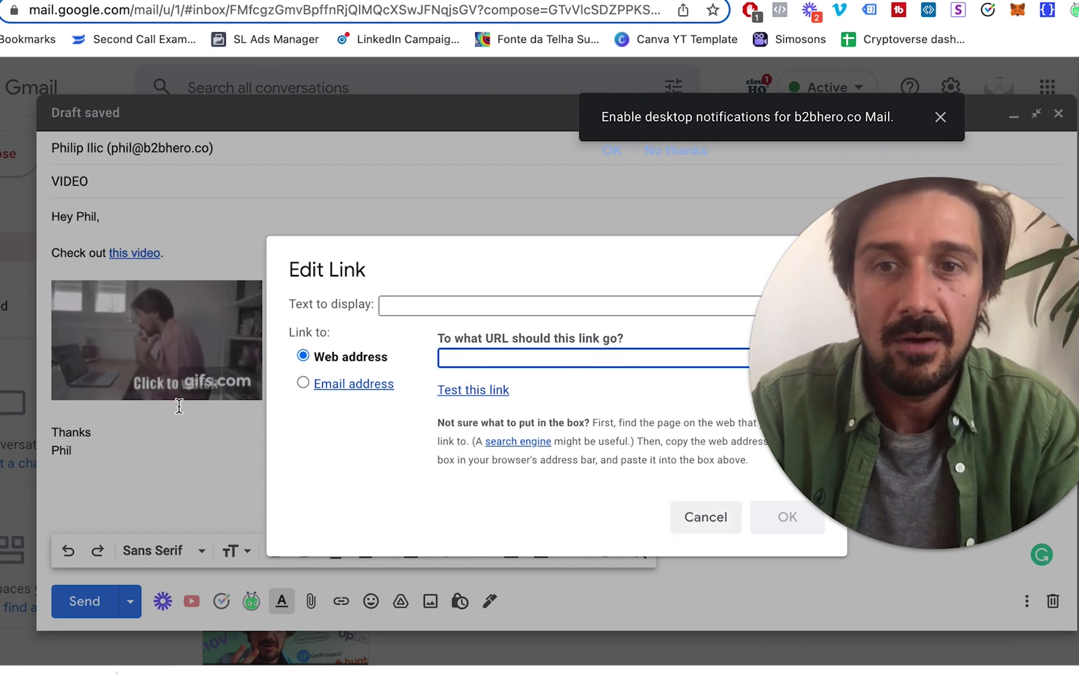
{"action": "key", "text": "Escape"}
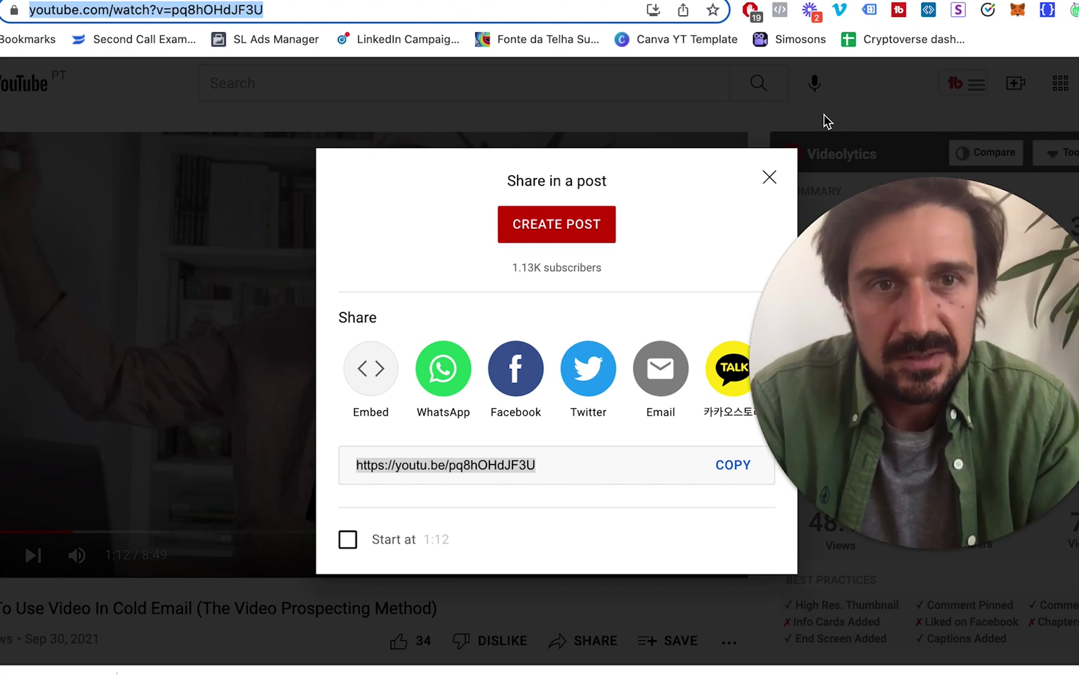
Step: Show the cold-email video's YouTube embed code and screenshot its player preview
{"action": "left_click", "coordinate": [771, 180]}
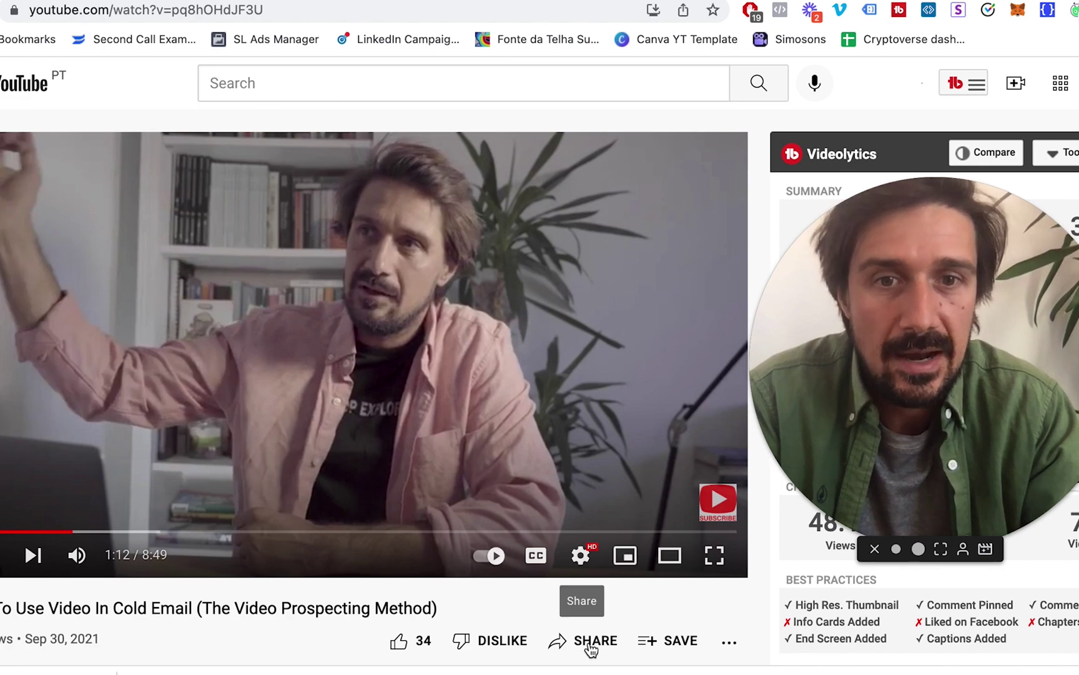
{"action": "left_click", "coordinate": [590, 643]}
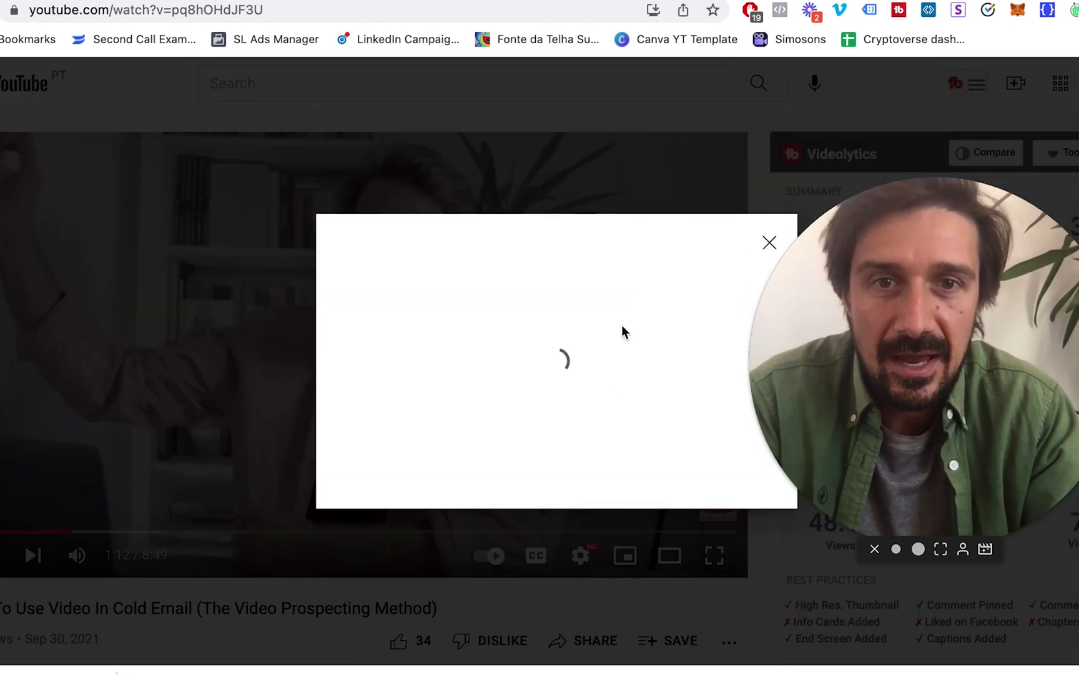
{"action": "left_click", "coordinate": [358, 375]}
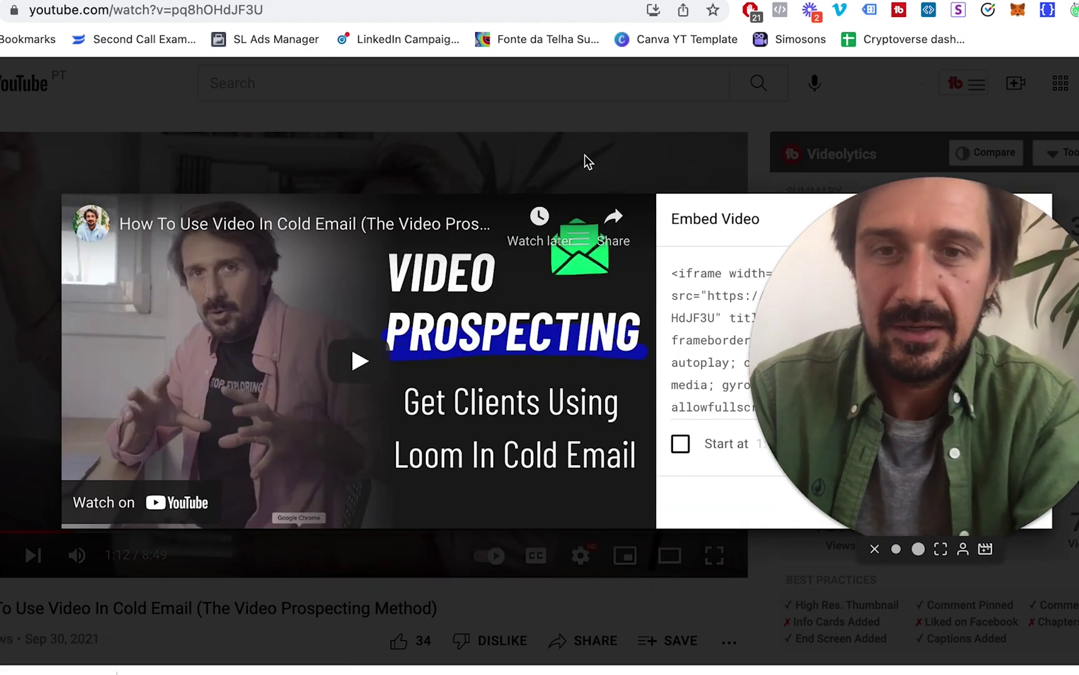
{"action": "key", "text": "super+shift+4"}
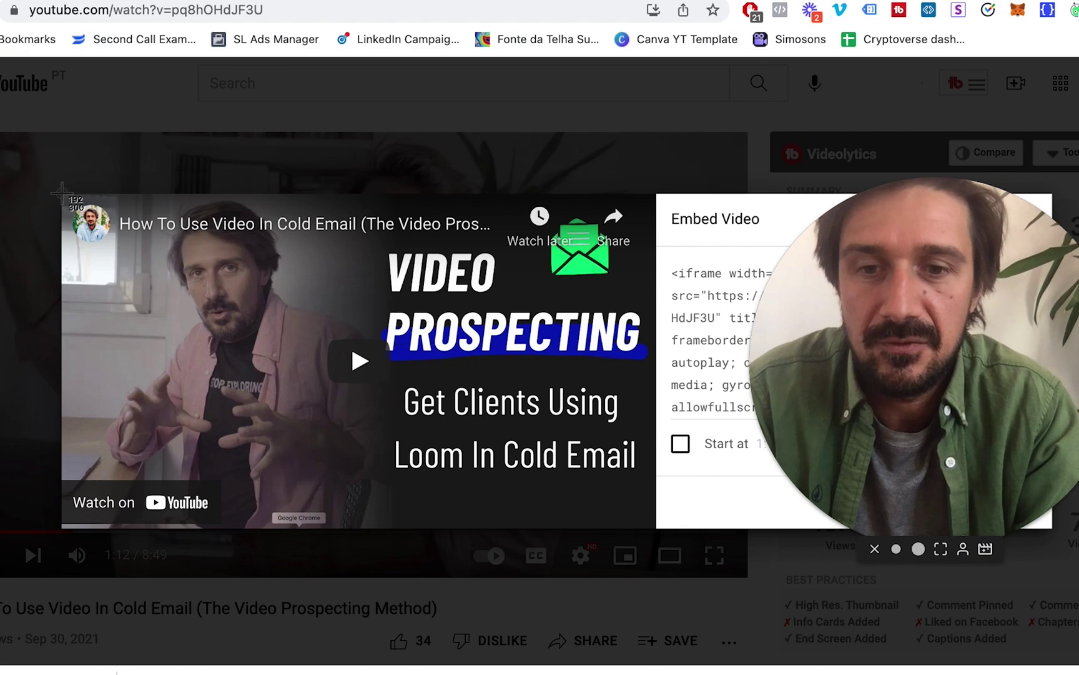
{"action": "left_click_drag", "start_coordinate": [61, 192], "coordinate": [658, 529]}
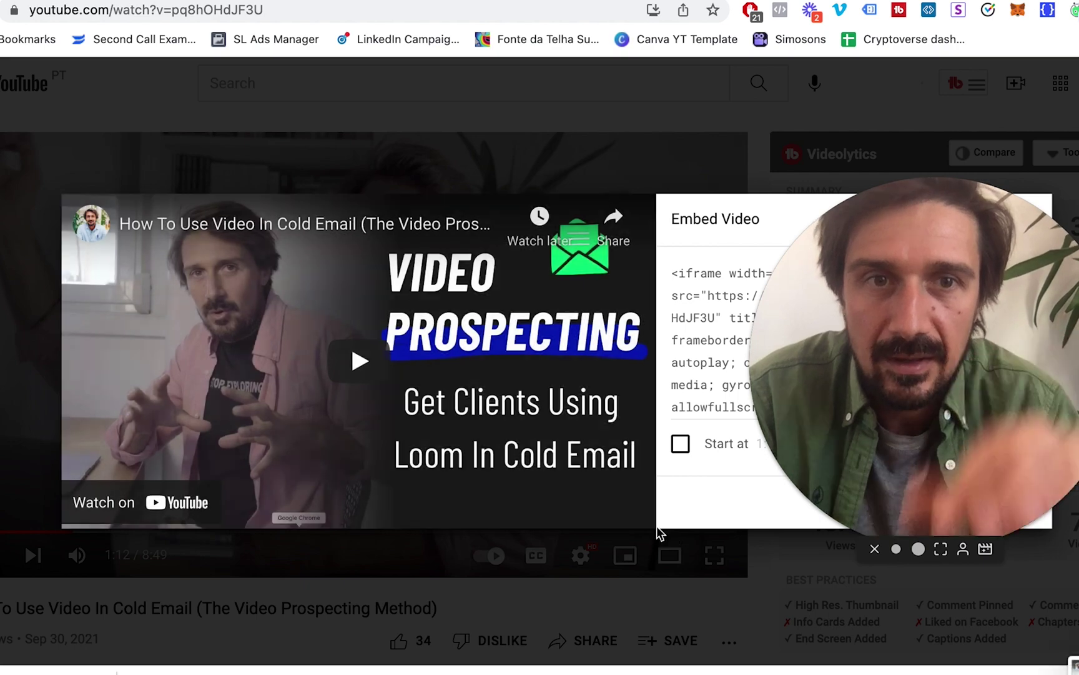
Step: In the Gmail draft, select the pasted video image and cancel the link editor without linking
{"action": "key", "text": "ctrl+Tab"}
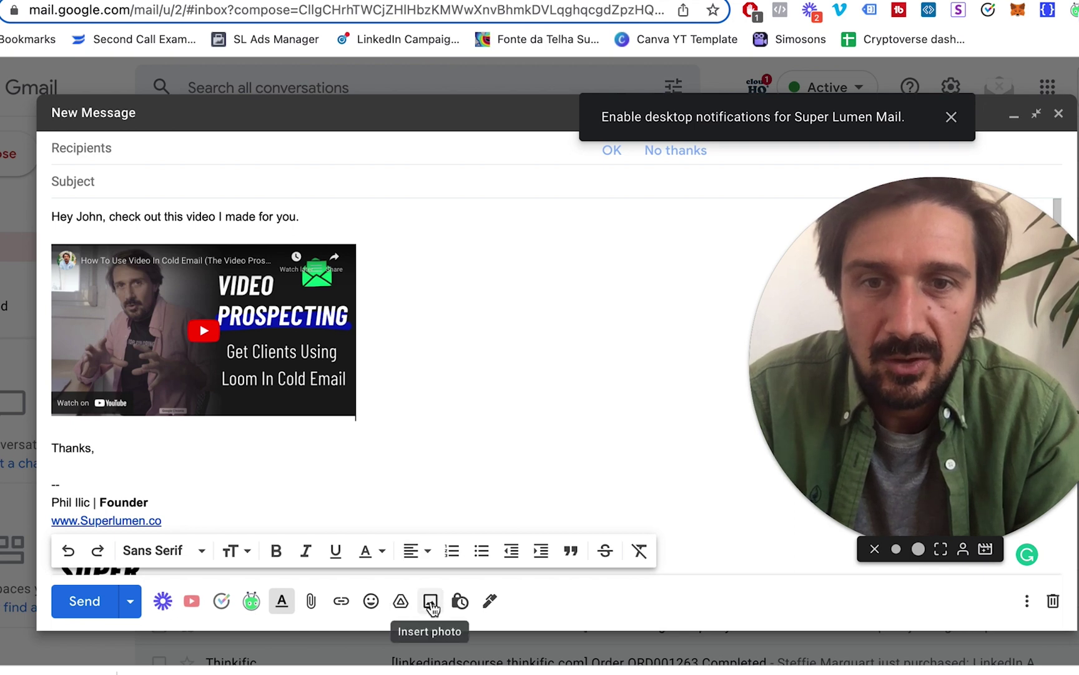
{"action": "left_click", "coordinate": [274, 353]}
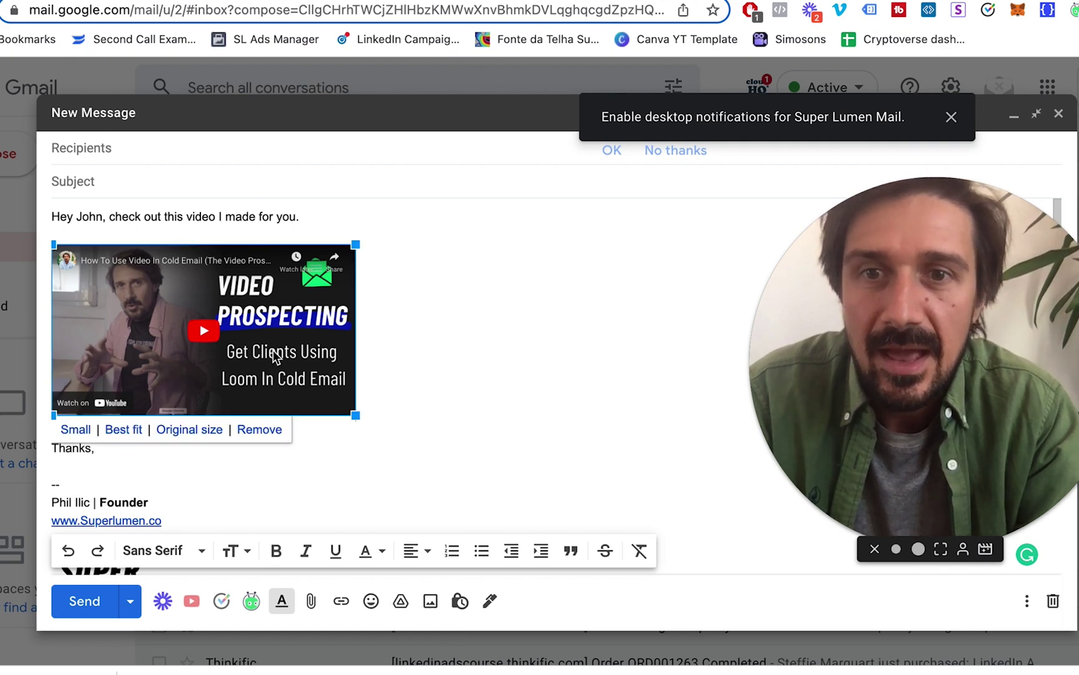
{"action": "left_click", "coordinate": [342, 601]}
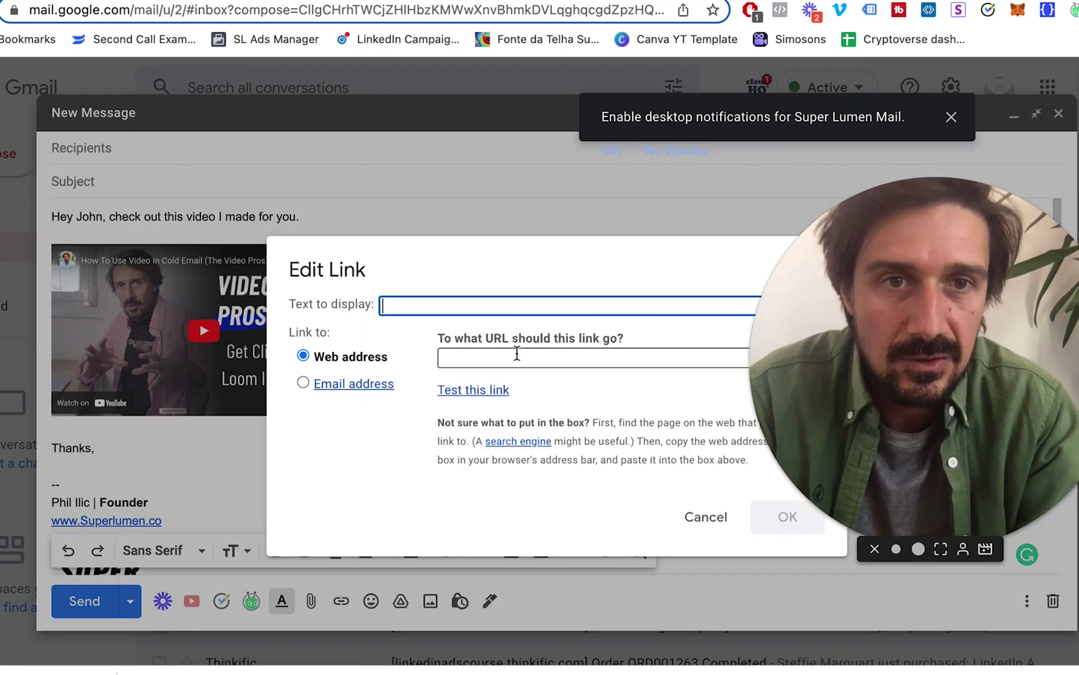
{"action": "left_click", "coordinate": [711, 516]}
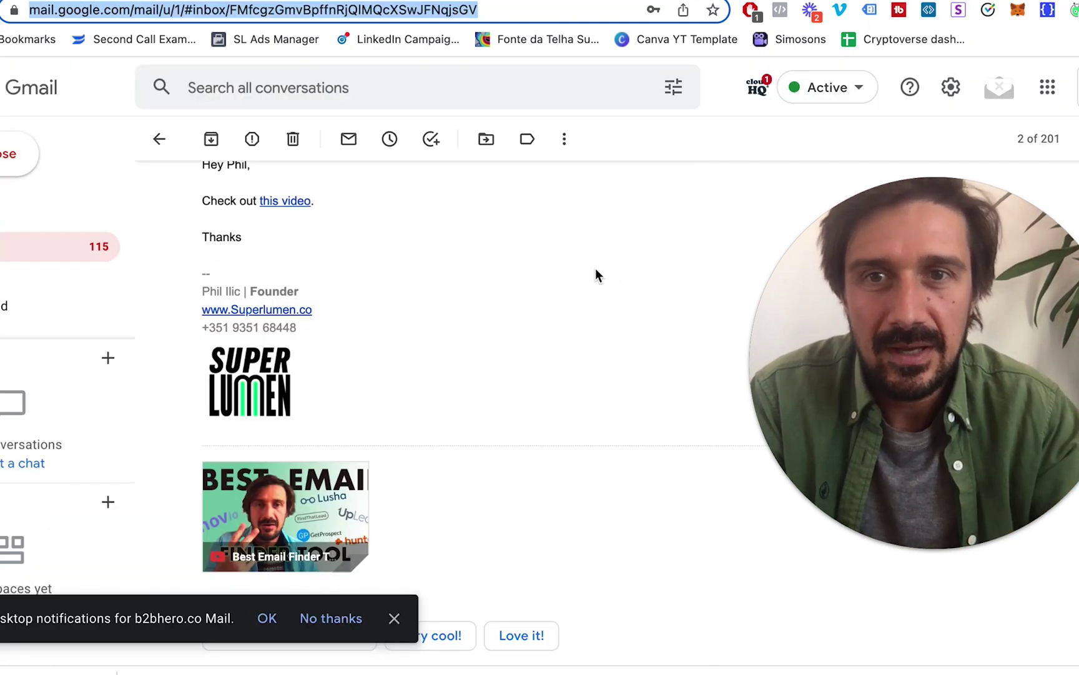
Step: Scroll through the received email, briefly highlighting its 'this video' link text
{"action": "scroll", "coordinate": [563, 259], "scroll_direction": "up", "scroll_amount": 2}
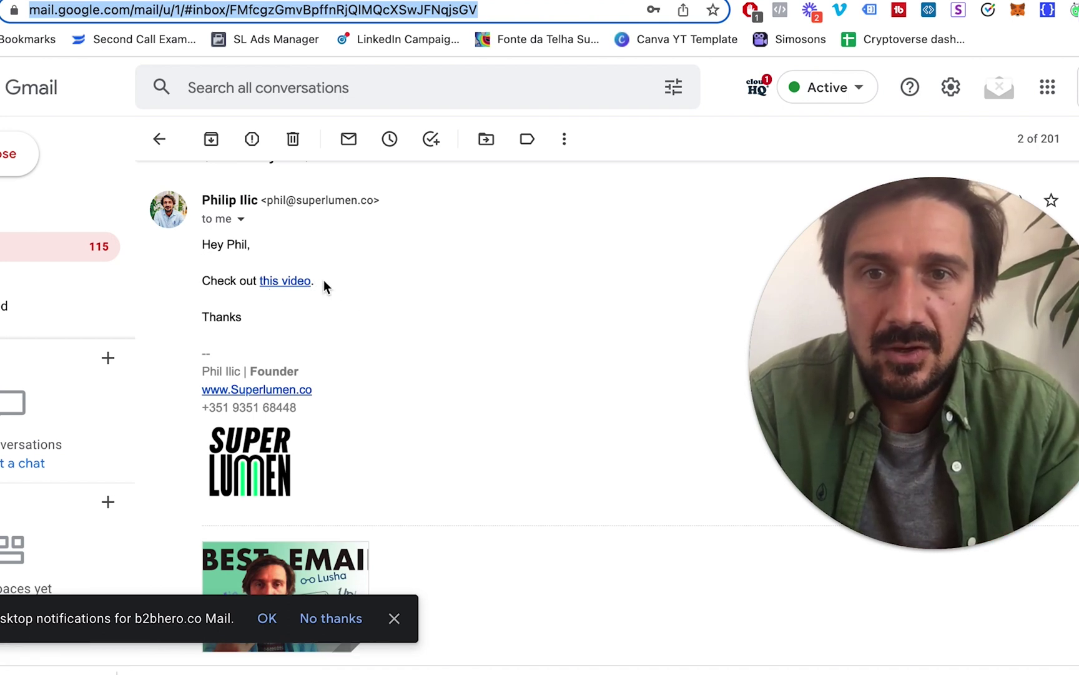
{"action": "left_click_drag", "start_coordinate": [314, 281], "coordinate": [259, 283]}
{"action": "left_click", "coordinate": [363, 282]}
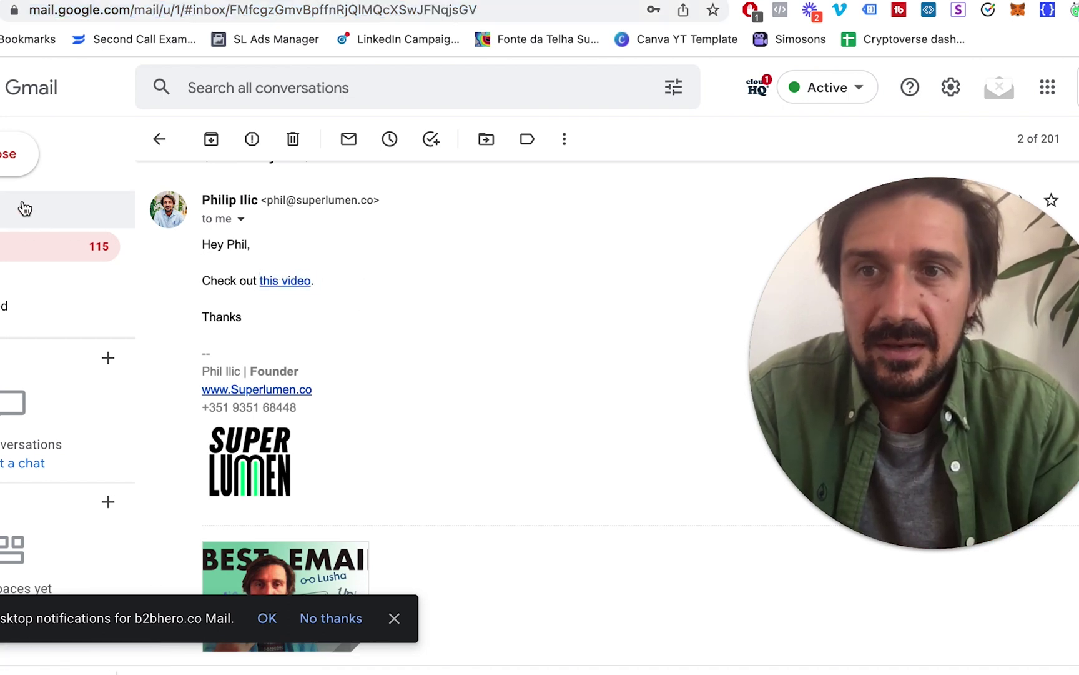
{"action": "scroll", "coordinate": [325, 391], "scroll_direction": "down", "scroll_amount": 2}
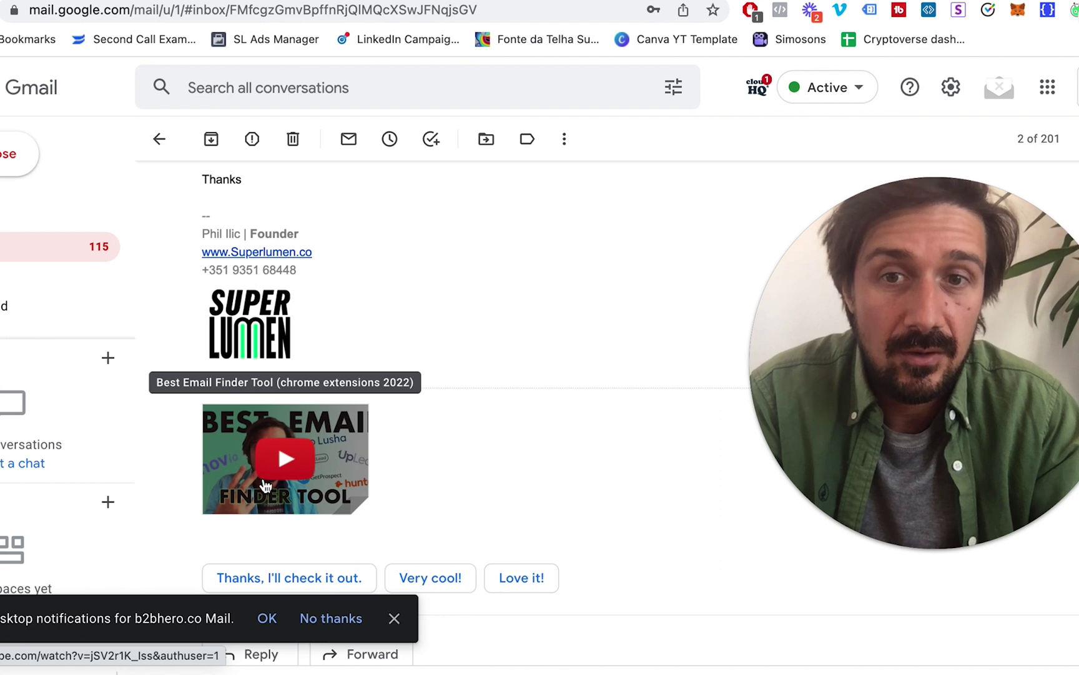
{"action": "scroll", "coordinate": [401, 338], "scroll_direction": "up", "scroll_amount": 2}
{"action": "scroll", "coordinate": [401, 338], "scroll_direction": "down", "scroll_amount": 3}
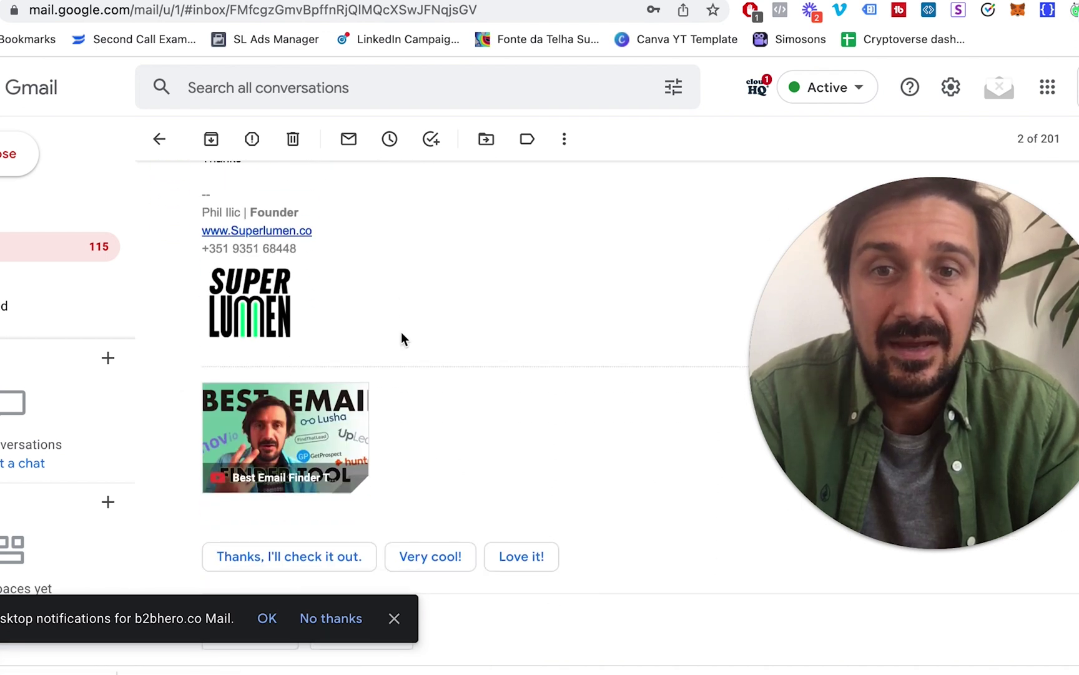
{"action": "scroll", "coordinate": [477, 354], "scroll_direction": "up", "scroll_amount": 2}
{"action": "scroll", "coordinate": [475, 355], "scroll_direction": "up", "scroll_amount": 1}
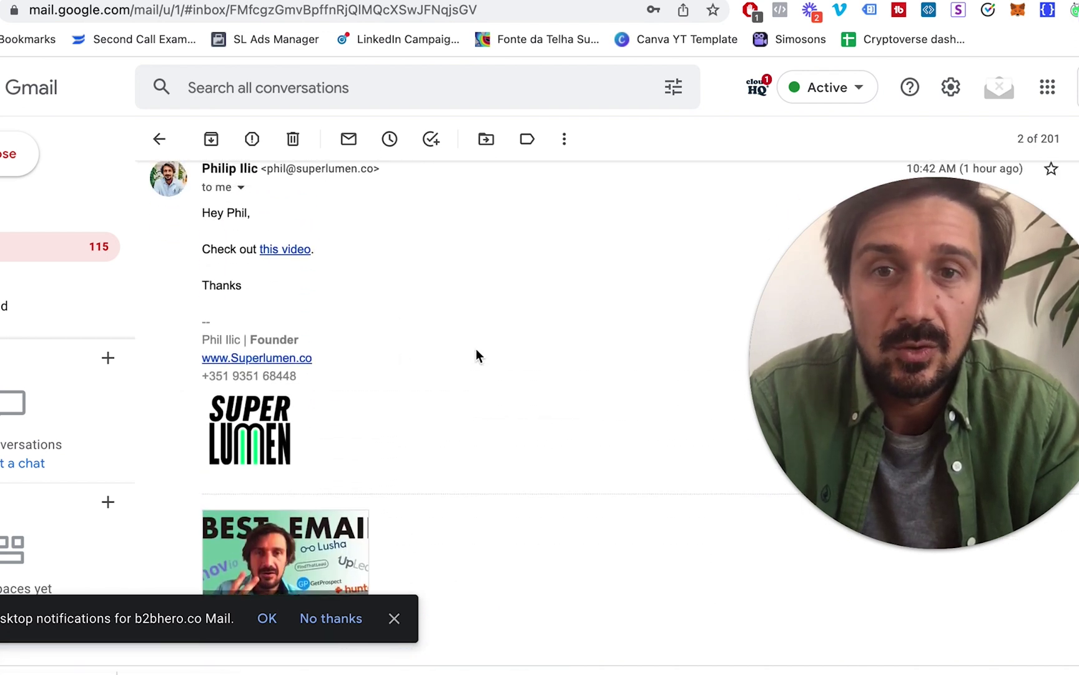
{"action": "scroll", "coordinate": [475, 354], "scroll_direction": "down", "scroll_amount": 3}
{"action": "scroll", "coordinate": [443, 324], "scroll_direction": "up", "scroll_amount": 2}
{"action": "scroll", "coordinate": [443, 320], "scroll_direction": "down", "scroll_amount": 1}
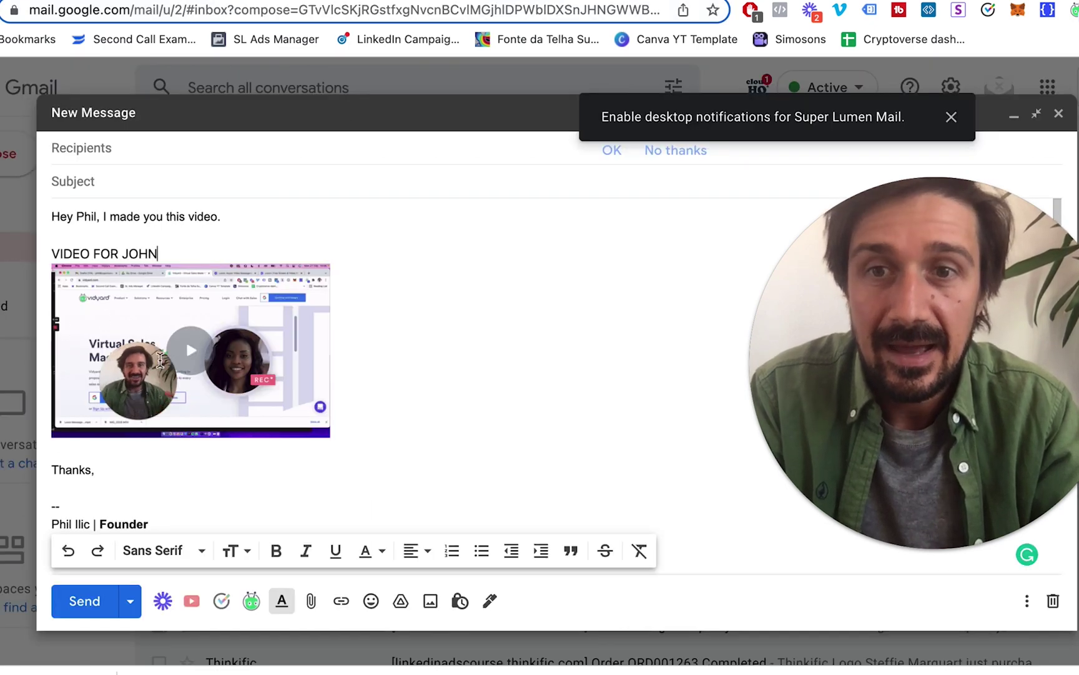
Step: Add the line 'You can vide here.' two lines below the thumbnail
{"action": "left_click", "coordinate": [118, 456]}
{"action": "key", "text": "Return"}
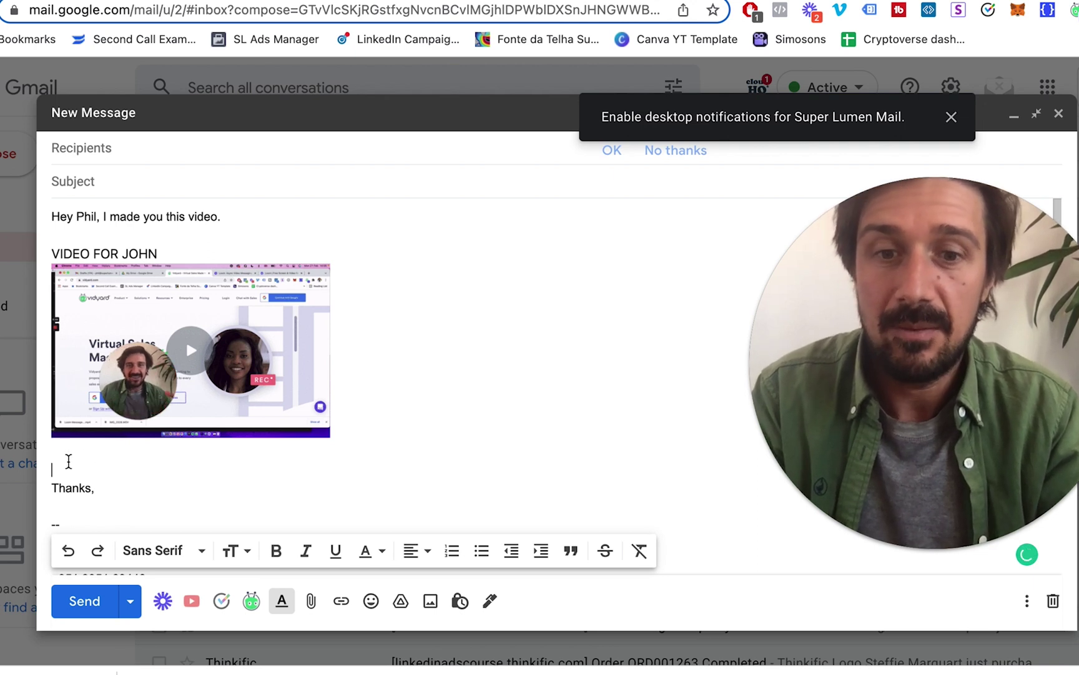
{"action": "key", "text": "Return"}
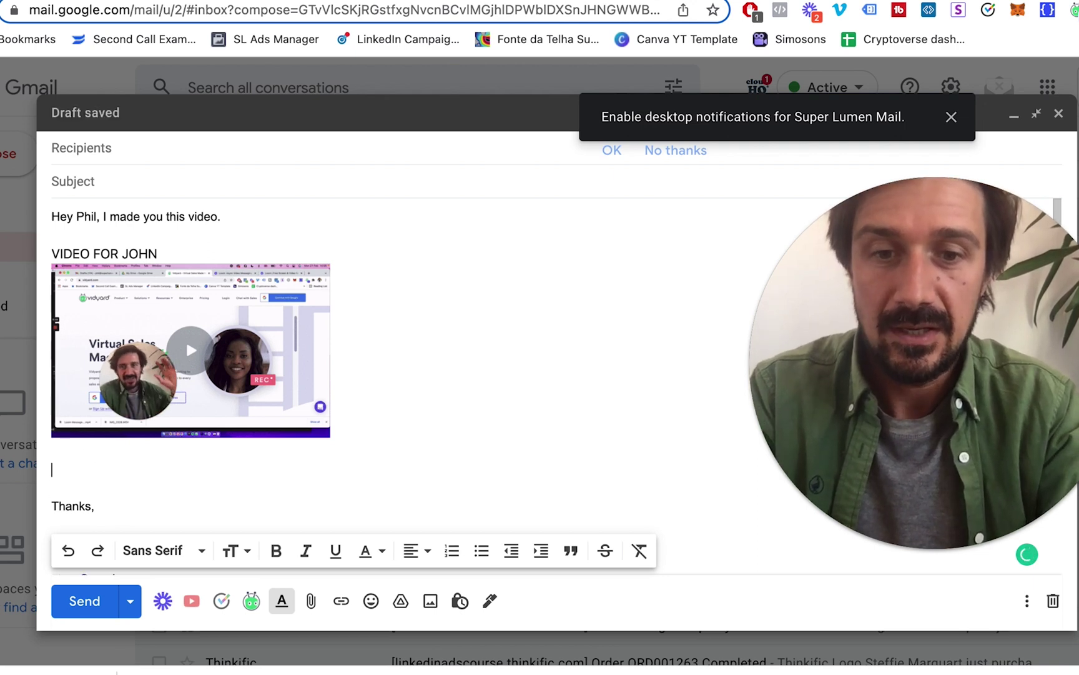
{"action": "type", "text": "You ca"}
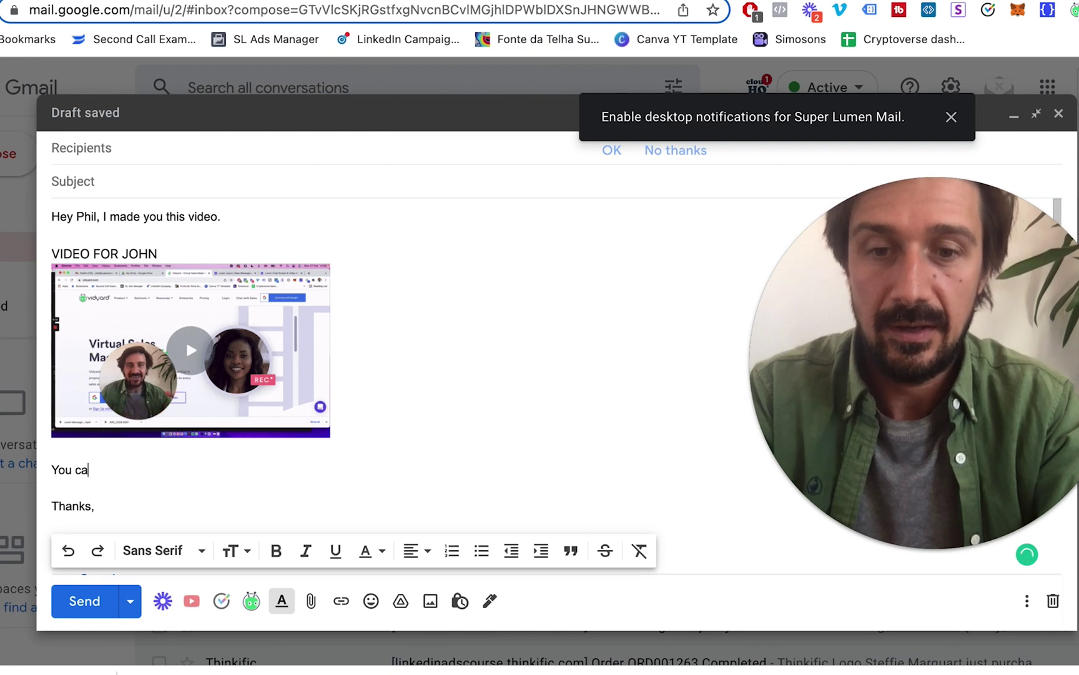
{"action": "type", "text": "n vide here."}
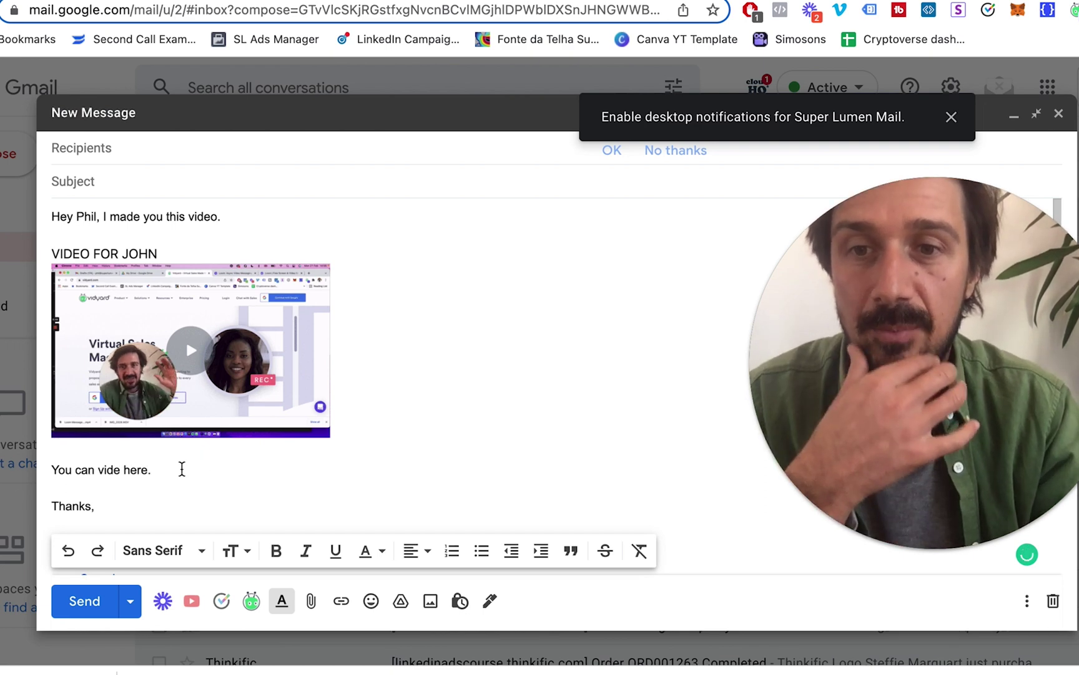
Step: Correct it to 'You can video here.' and start a hyperlink on that sentence
{"action": "left_click_drag", "start_coordinate": [181, 468], "coordinate": [50, 472]}
{"action": "left_click", "coordinate": [118, 475]}
{"action": "type", "text": "o"}
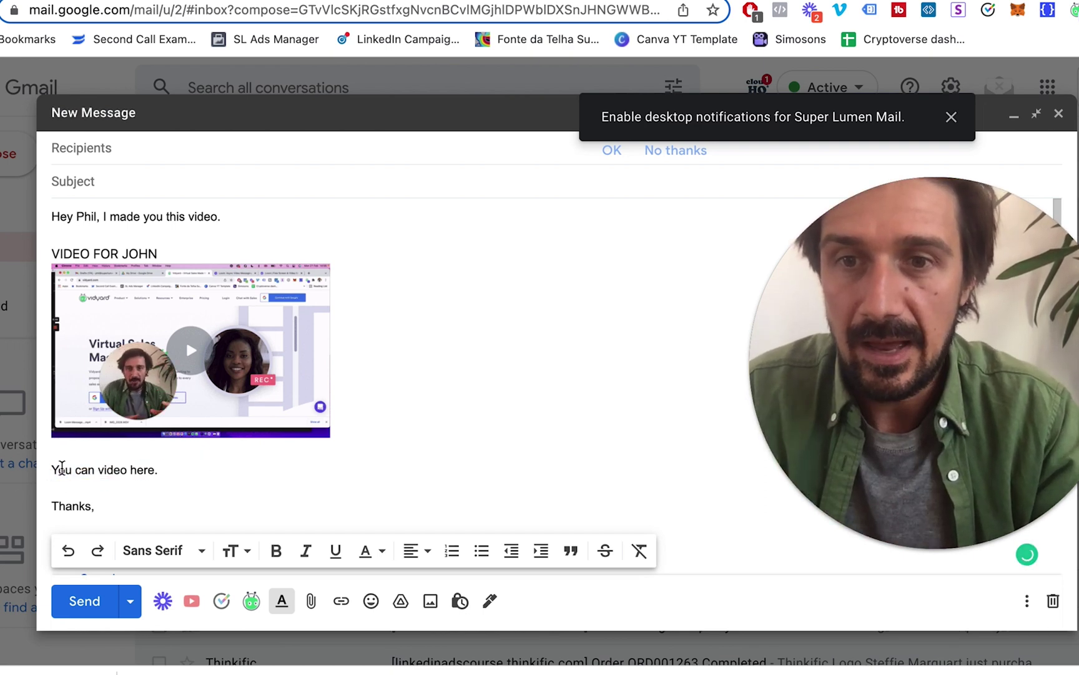
{"action": "left_click_drag", "start_coordinate": [160, 470], "coordinate": [46, 472]}
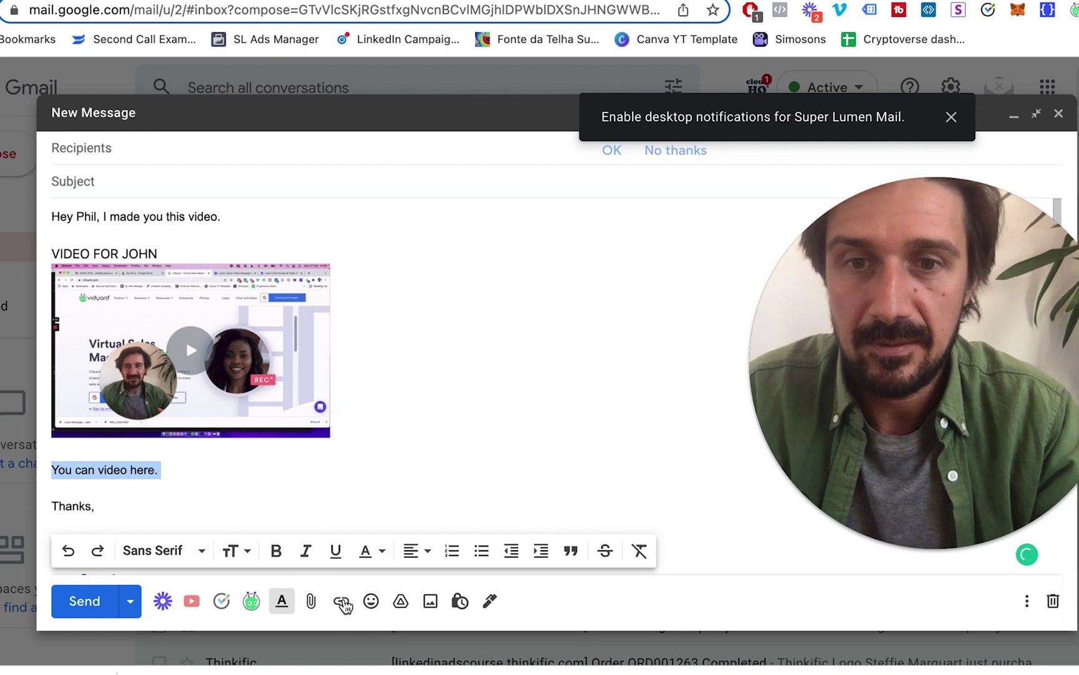
{"action": "key", "text": "super+k"}
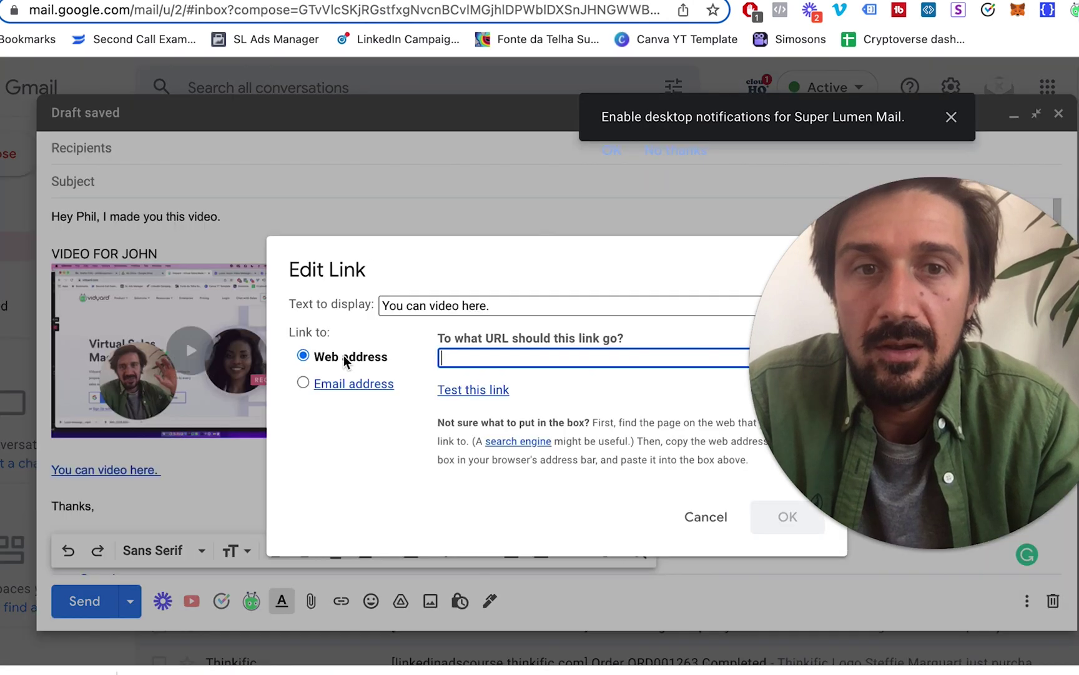
Step: Cancel the Edit Link dialog, leaving 'You can video here.' unlinked
{"action": "left_click", "coordinate": [706, 516]}
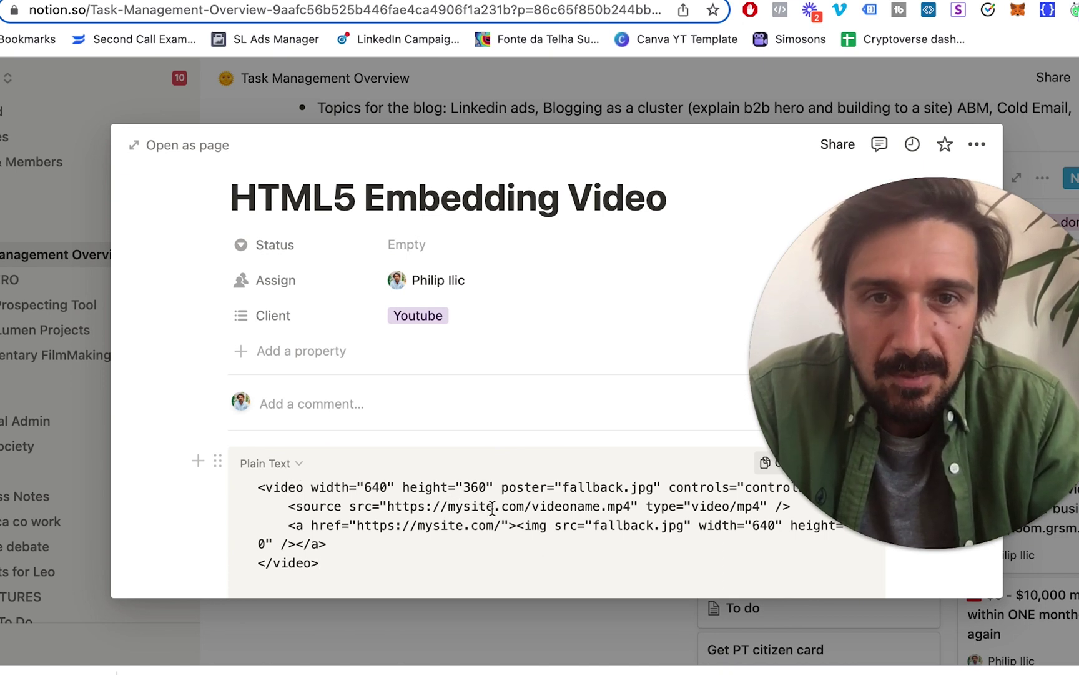
{"action": "left_click_drag", "start_coordinate": [632, 505], "coordinate": [386, 507]}
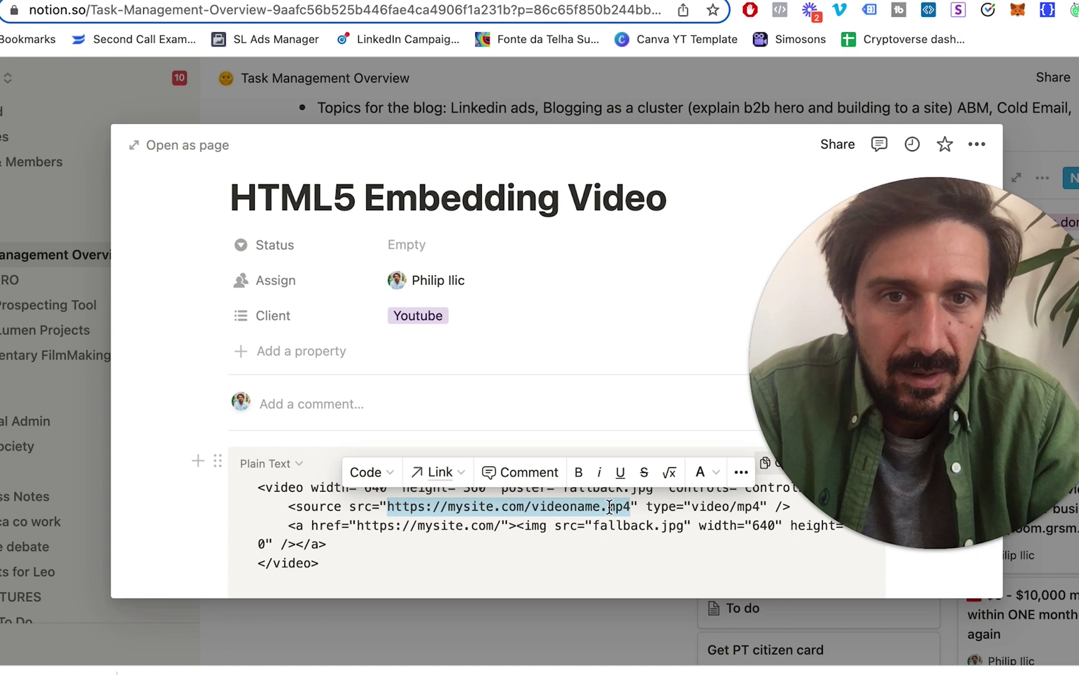
{"action": "left_click", "coordinate": [664, 524]}
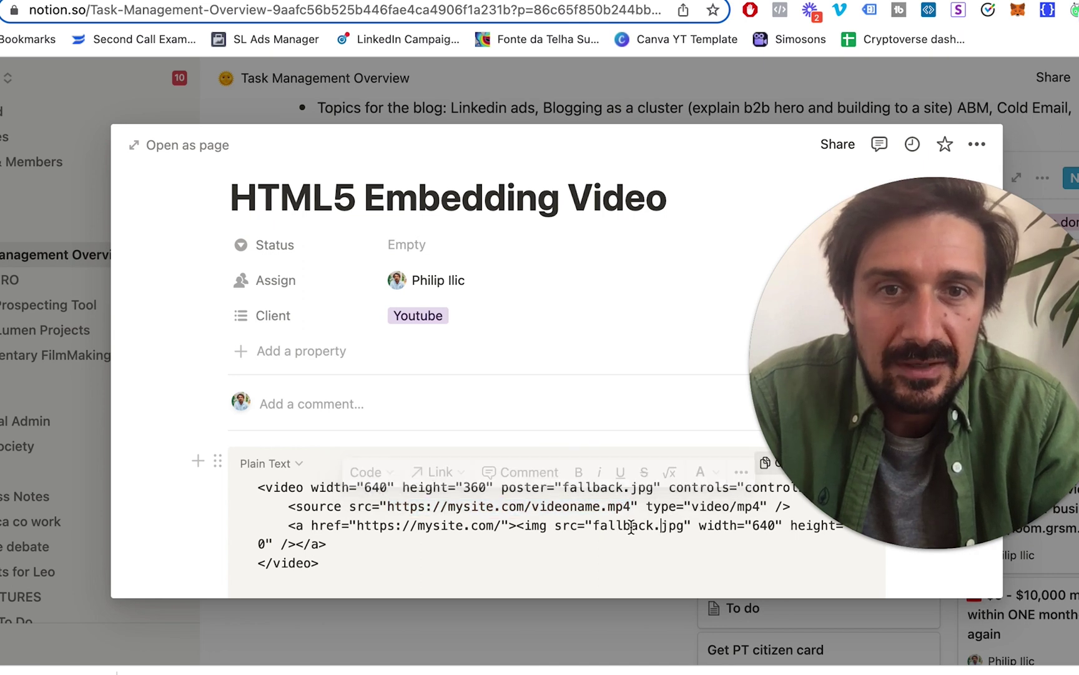
{"action": "left_click_drag", "start_coordinate": [598, 526], "coordinate": [686, 526]}
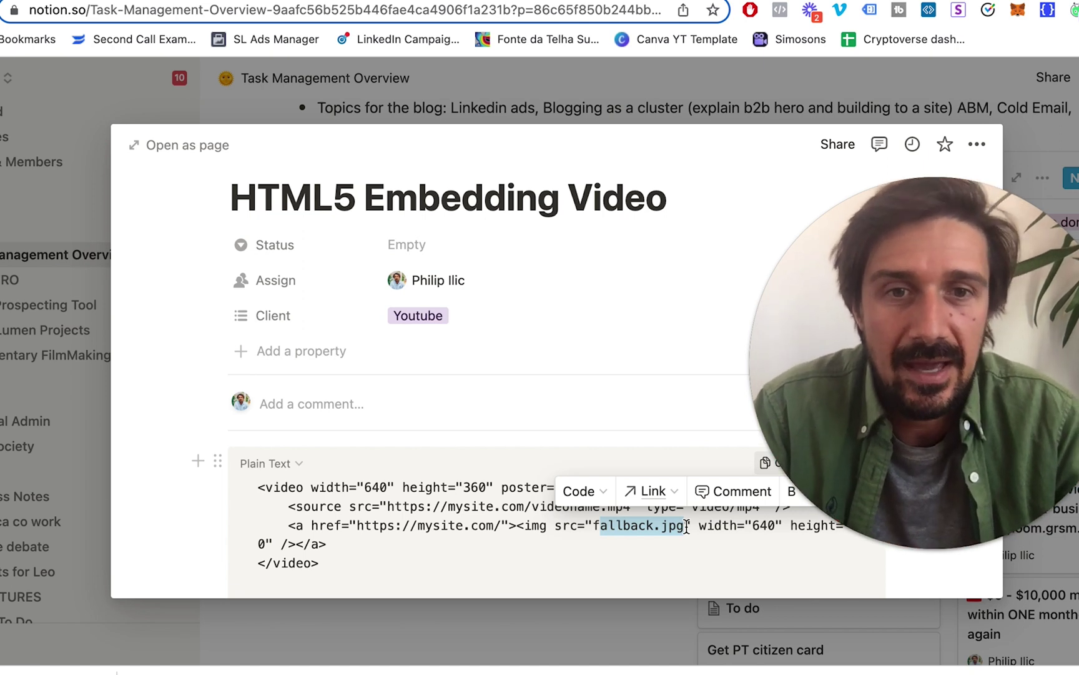
{"action": "left_click", "coordinate": [455, 507]}
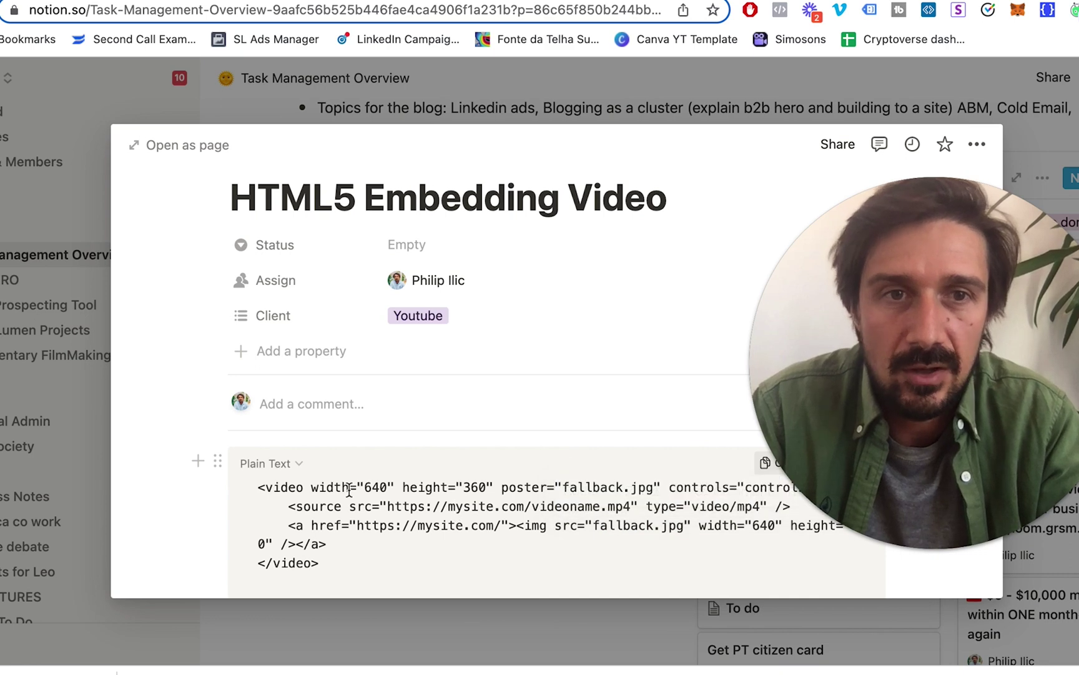
{"action": "scroll", "coordinate": [350, 489], "scroll_direction": "down", "scroll_amount": 1}
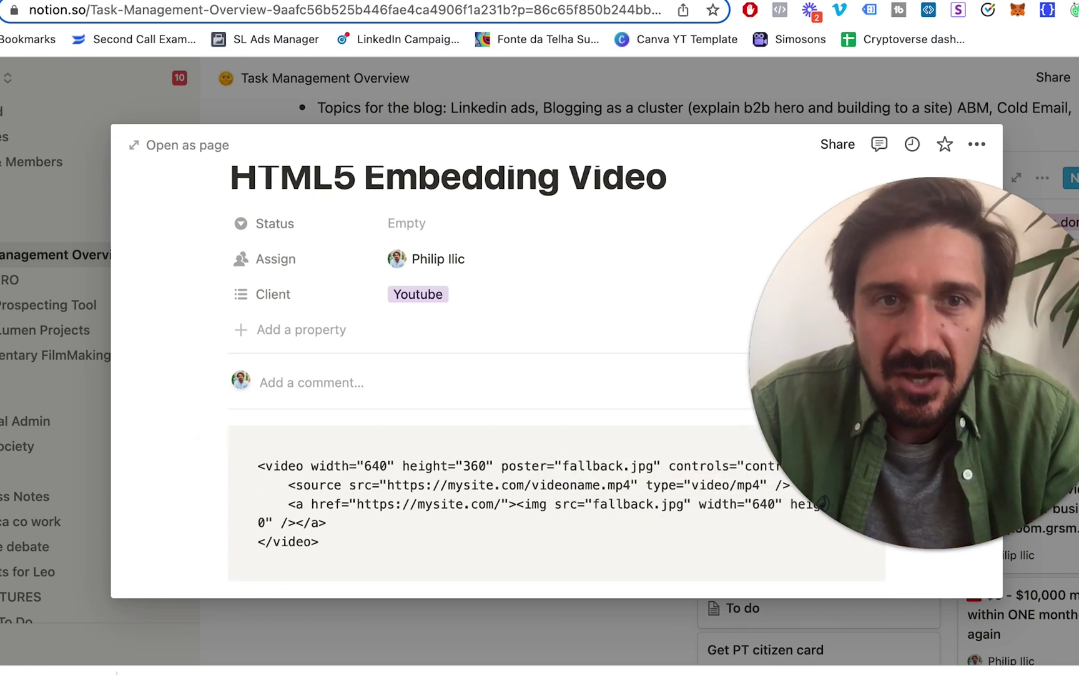
{"action": "key", "text": "ctrl+Tab"}
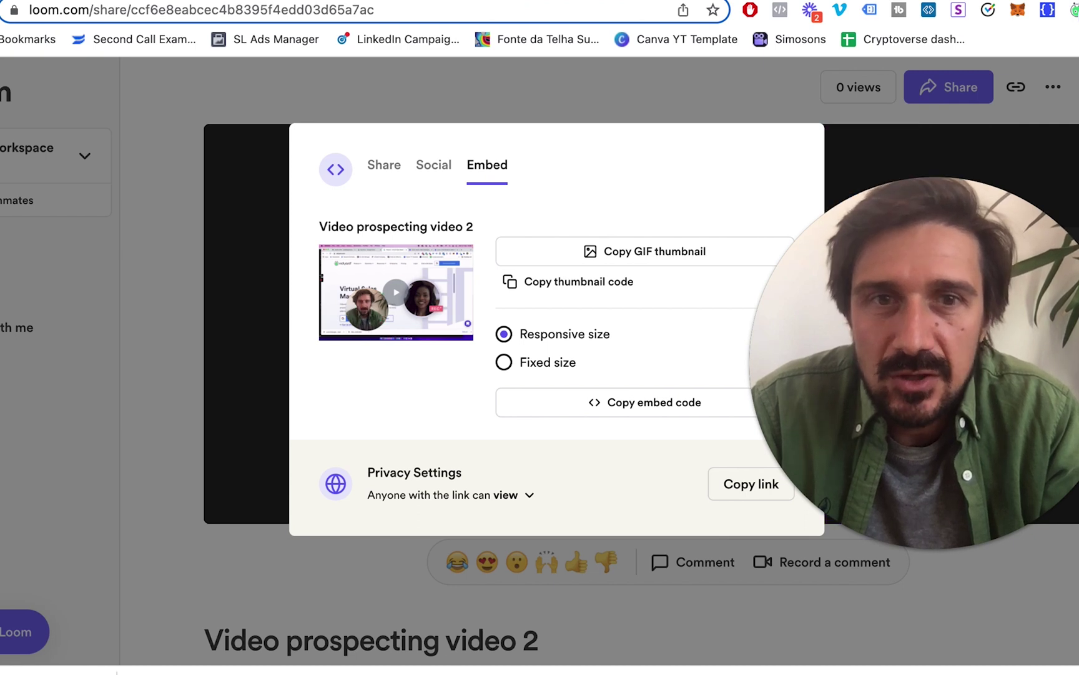
Step: Switch to the vidyard.com tab and scroll its 'Virtual Sales Made Human' homepage
{"action": "key", "text": "ctrl+Tab"}
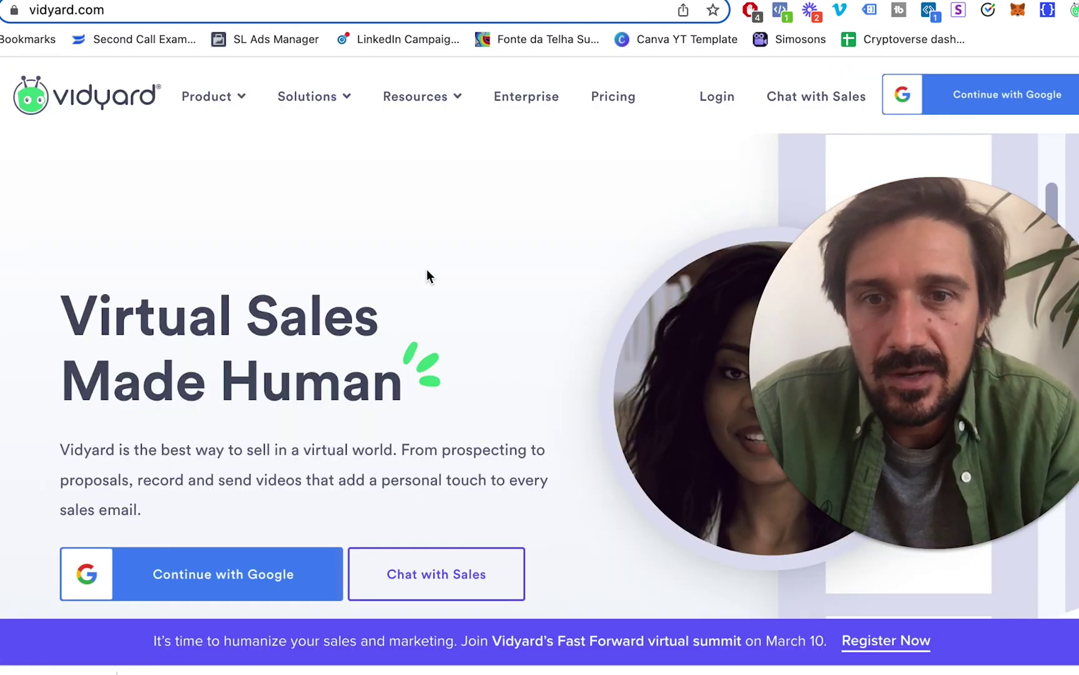
{"action": "scroll", "coordinate": [426, 270], "scroll_direction": "down", "scroll_amount": 5}
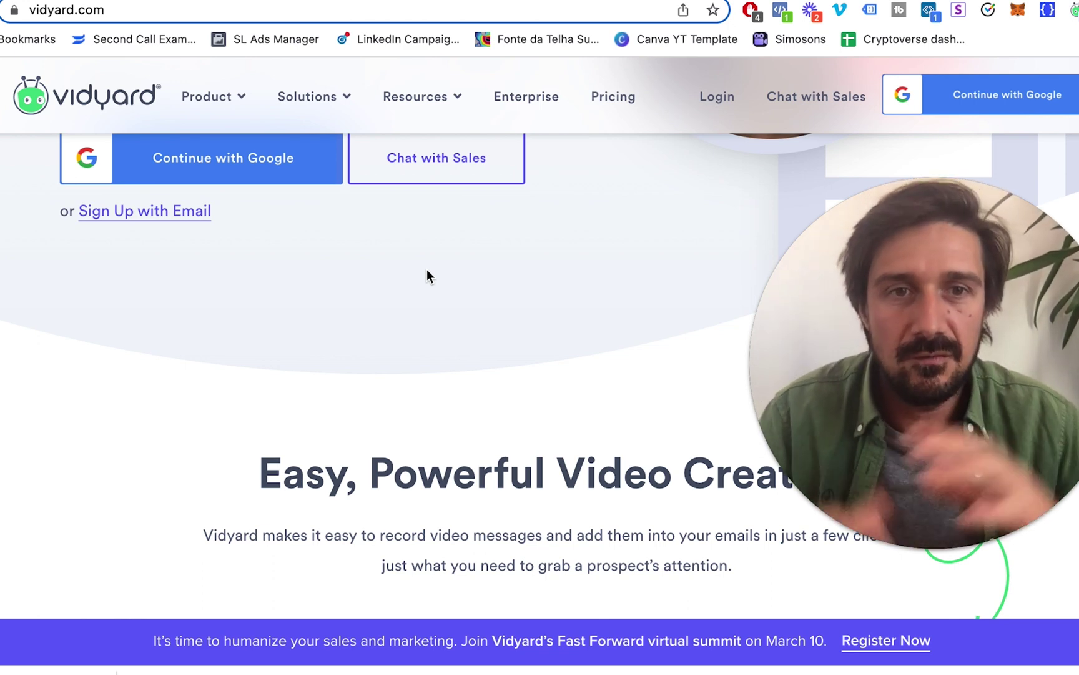
{"action": "scroll", "coordinate": [427, 275], "scroll_direction": "up", "scroll_amount": 7}
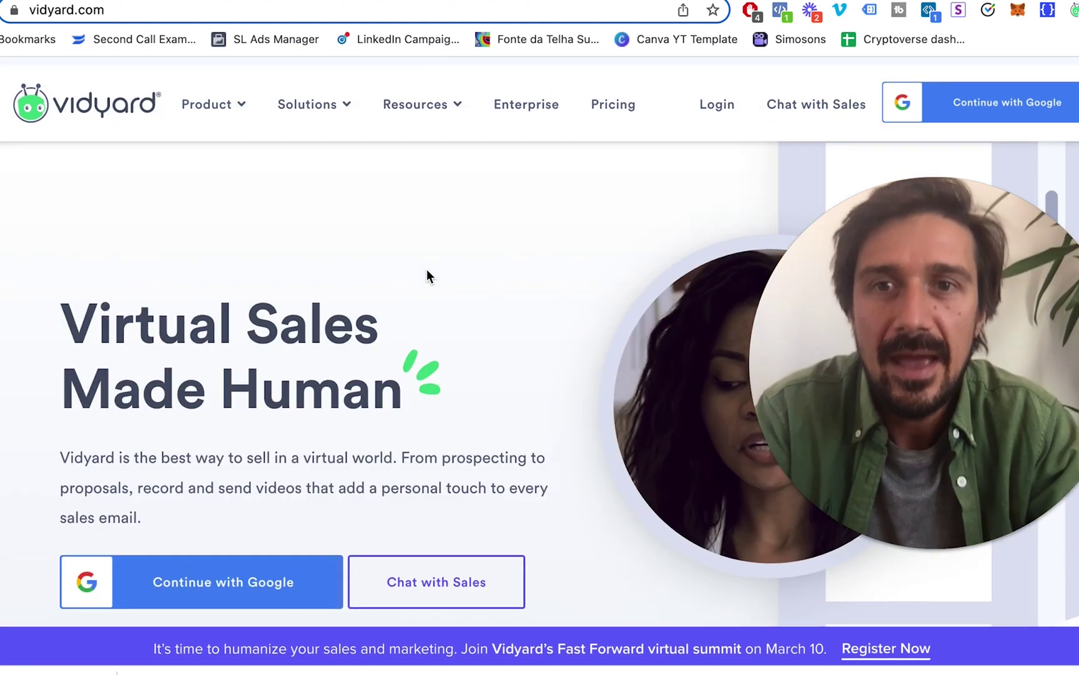